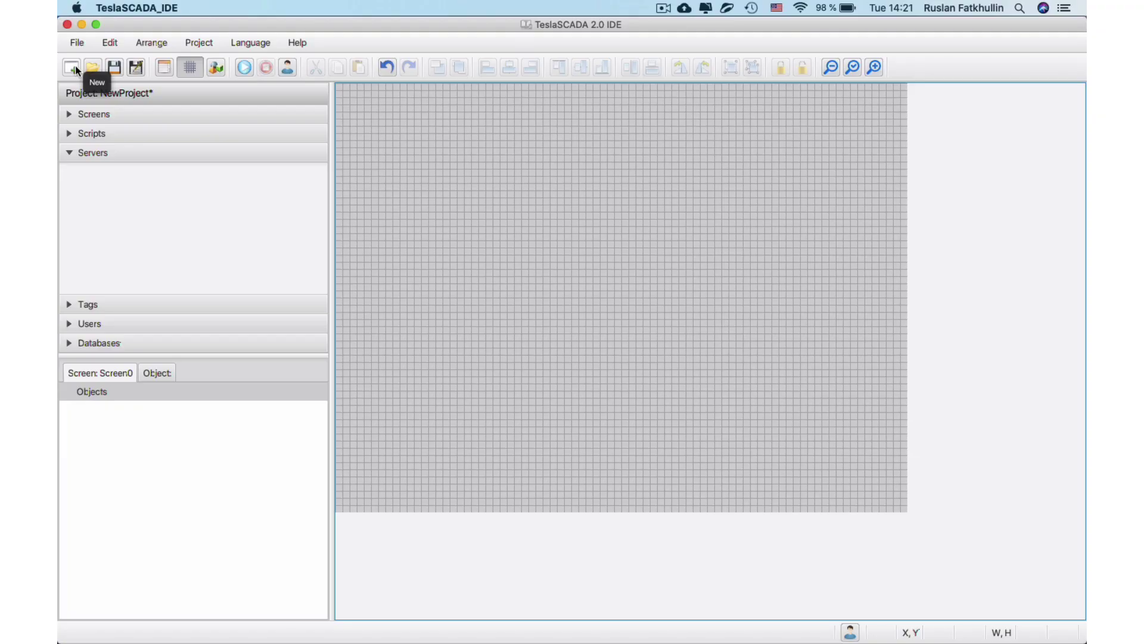
# Create a new project named QuickStart
pyautogui.click(72, 68)
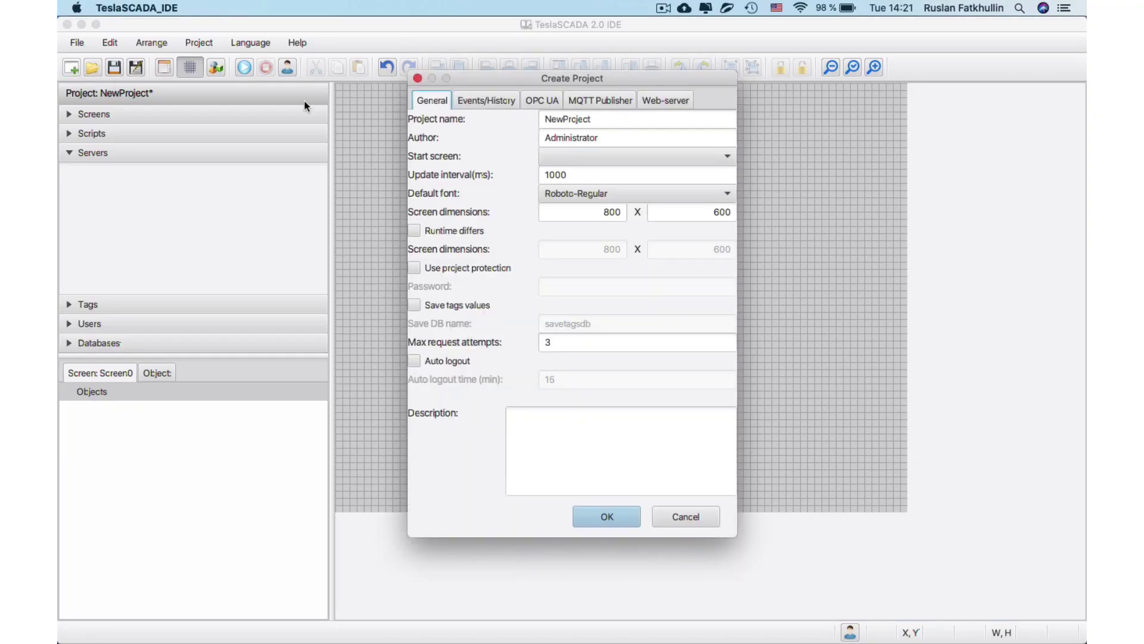
pyautogui.press('Tab')
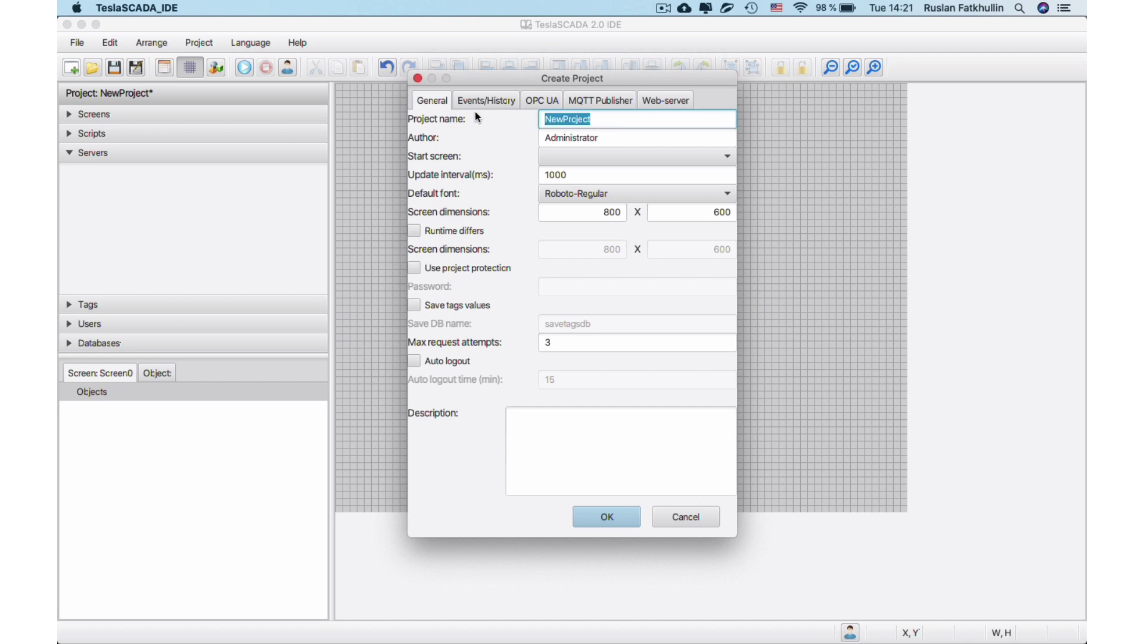
pyautogui.write('QuickStart')
pyautogui.press('Return')
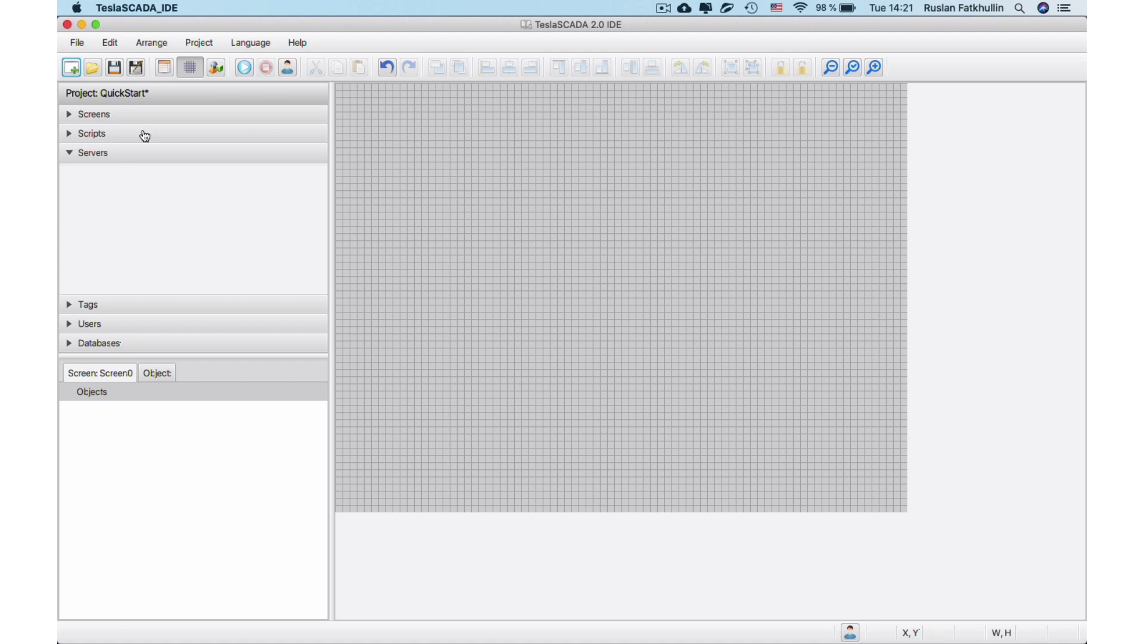
# Expand the Screens list and bring up the context menu for Screen0
pyautogui.rightClick(87, 189)
pyautogui.moveTo(92, 199)
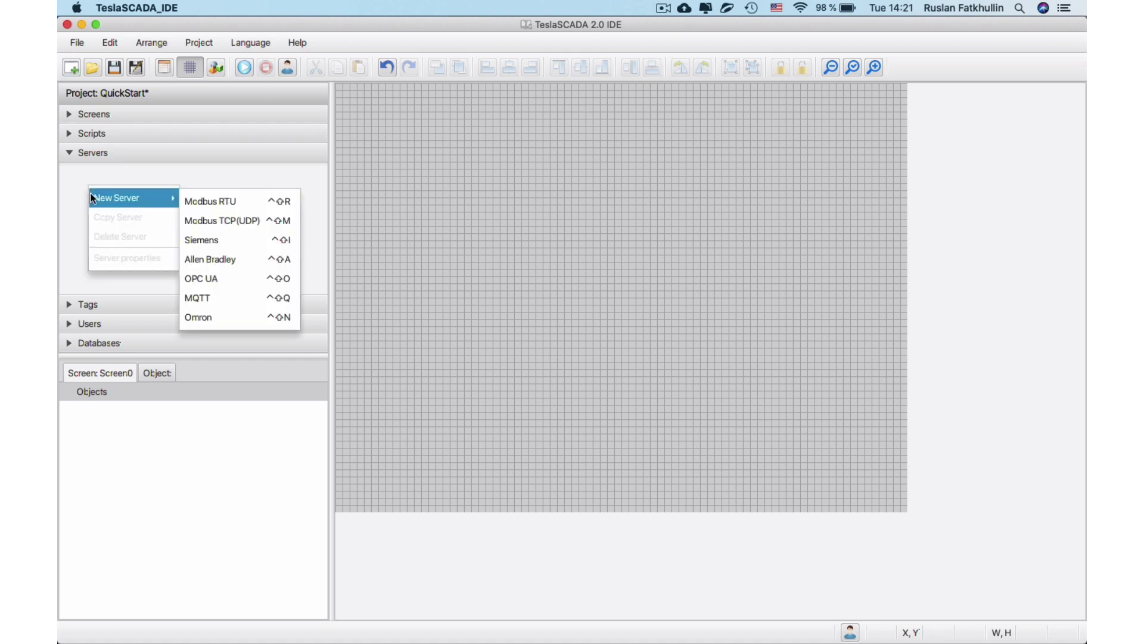
pyautogui.click(80, 114)
pyautogui.click(81, 113)
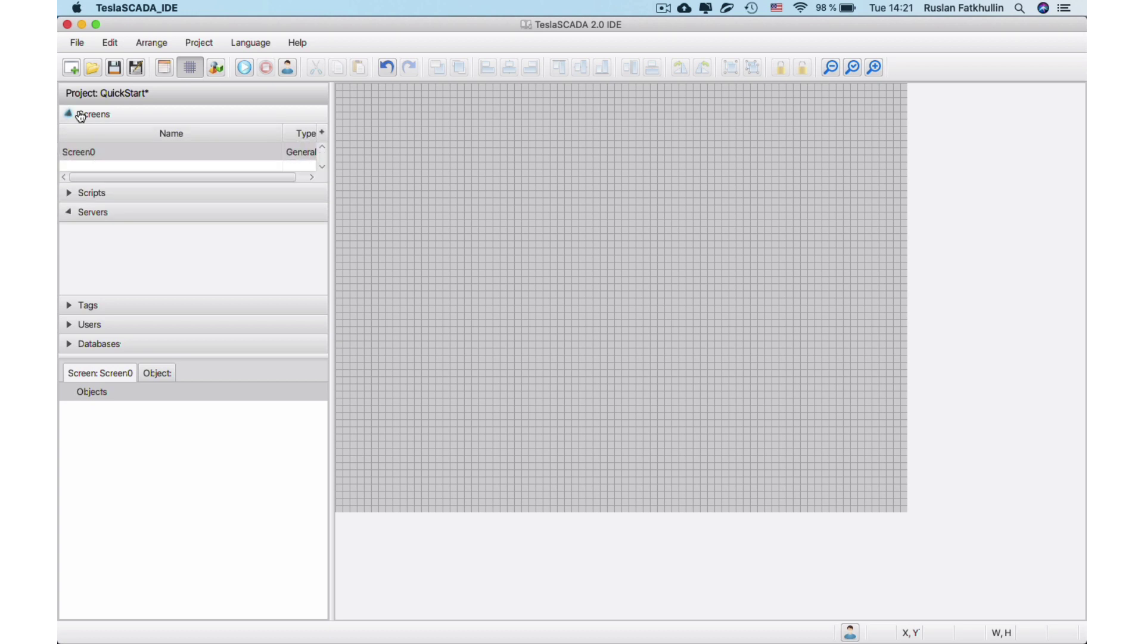
pyautogui.click(81, 152)
pyautogui.rightClick(86, 149)
# In Screen0's properties, rename it to Screen and set a yellow background color
pyautogui.click(109, 240)
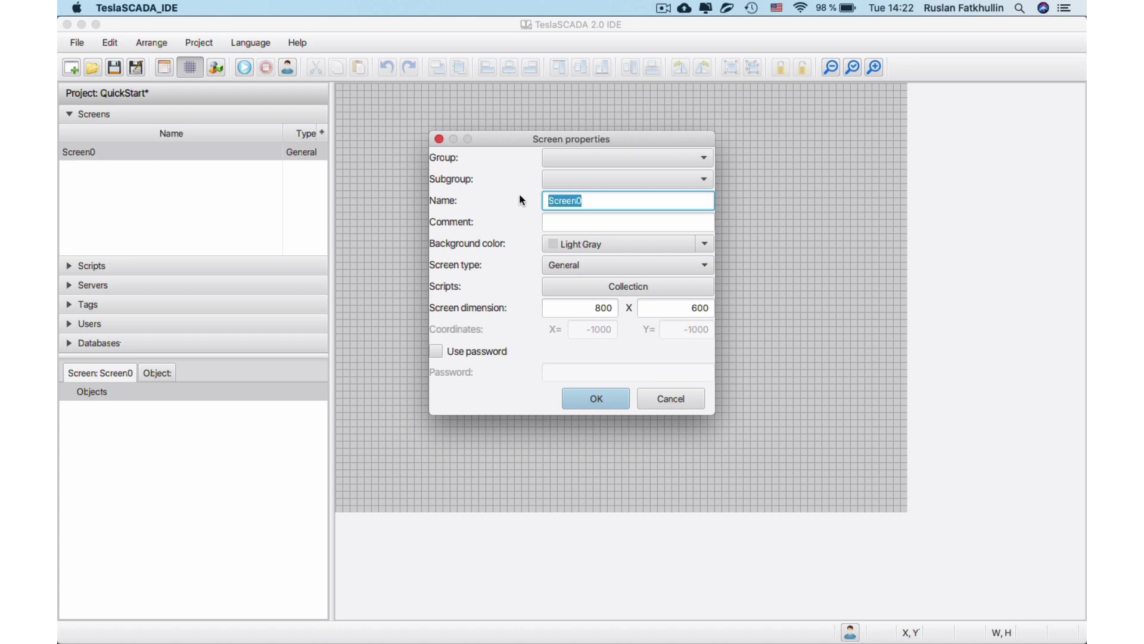
pyautogui.press('Right')
pyautogui.press('BackSpace')
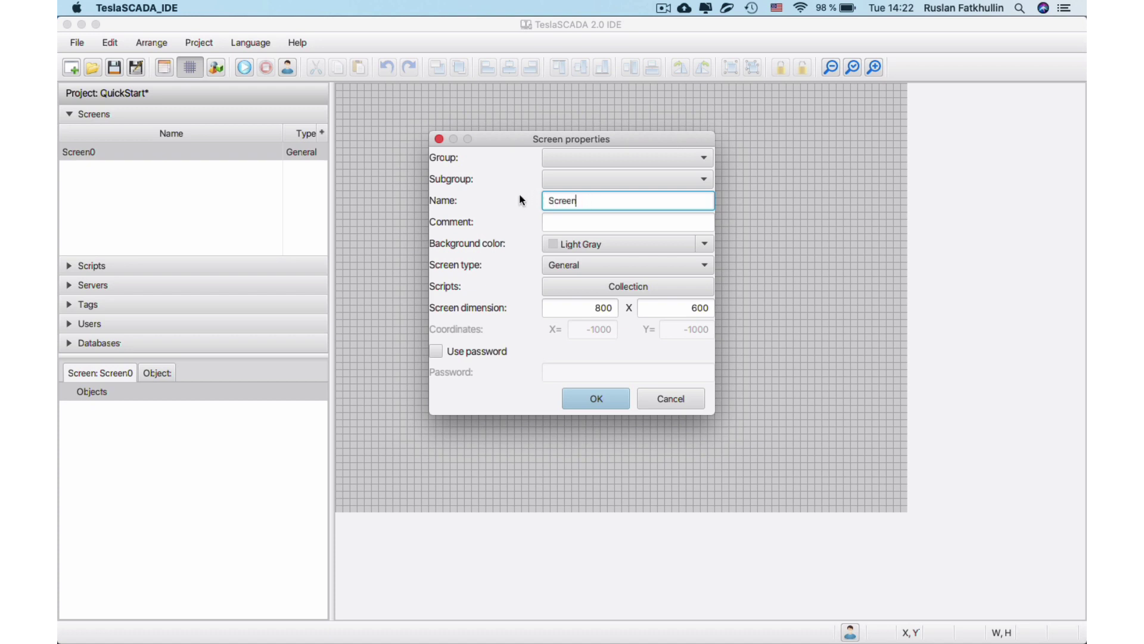
pyautogui.click(706, 243)
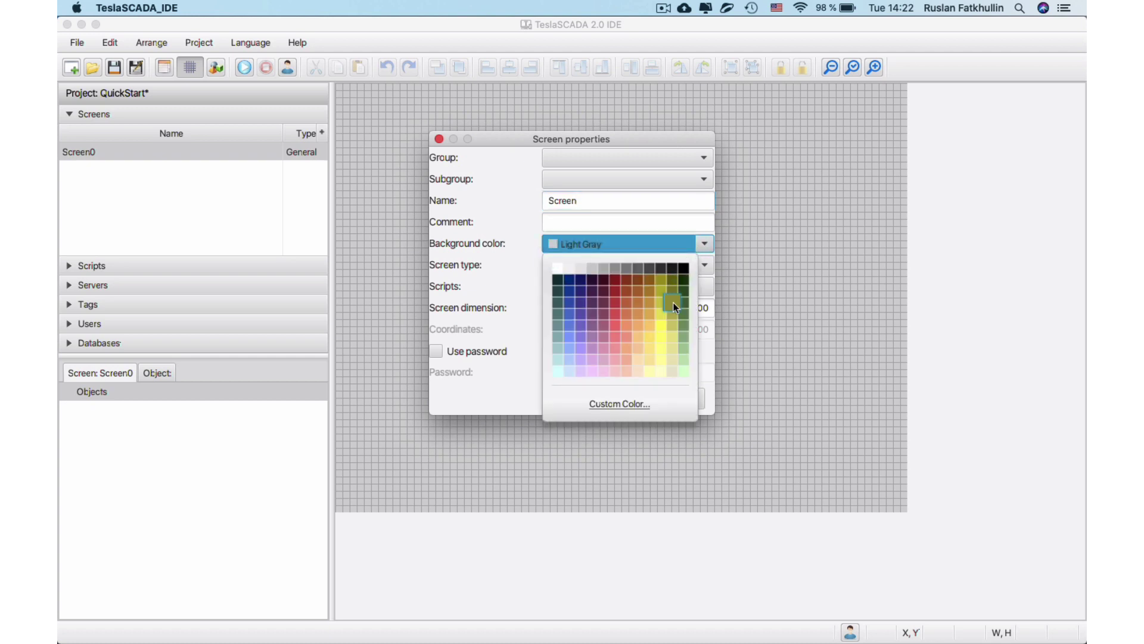
pyautogui.click(662, 346)
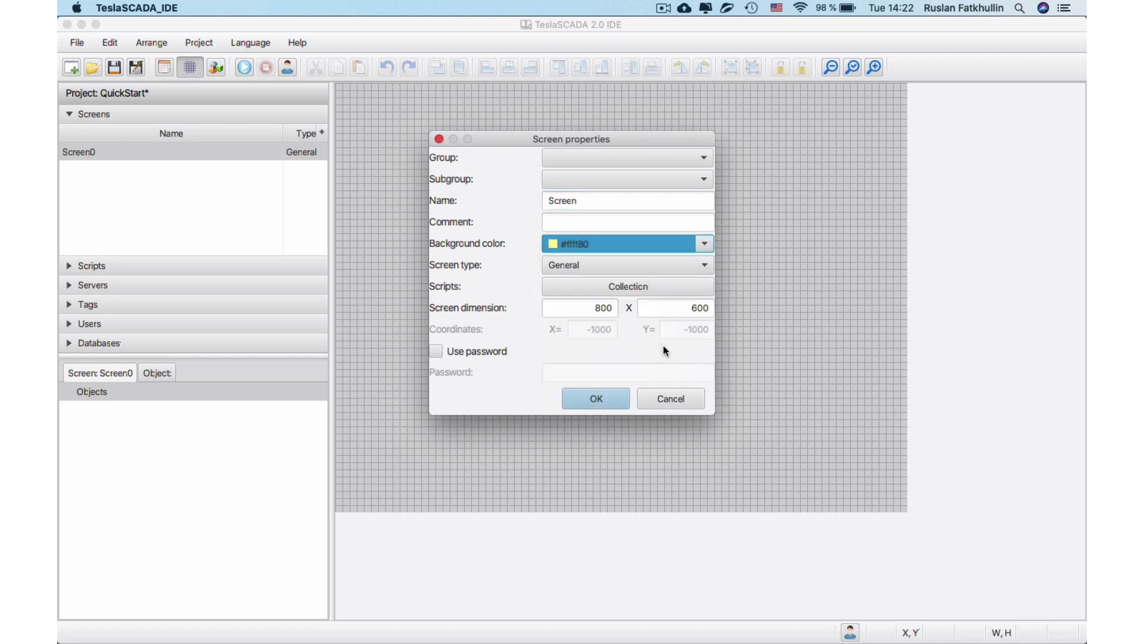
pyautogui.click(600, 397)
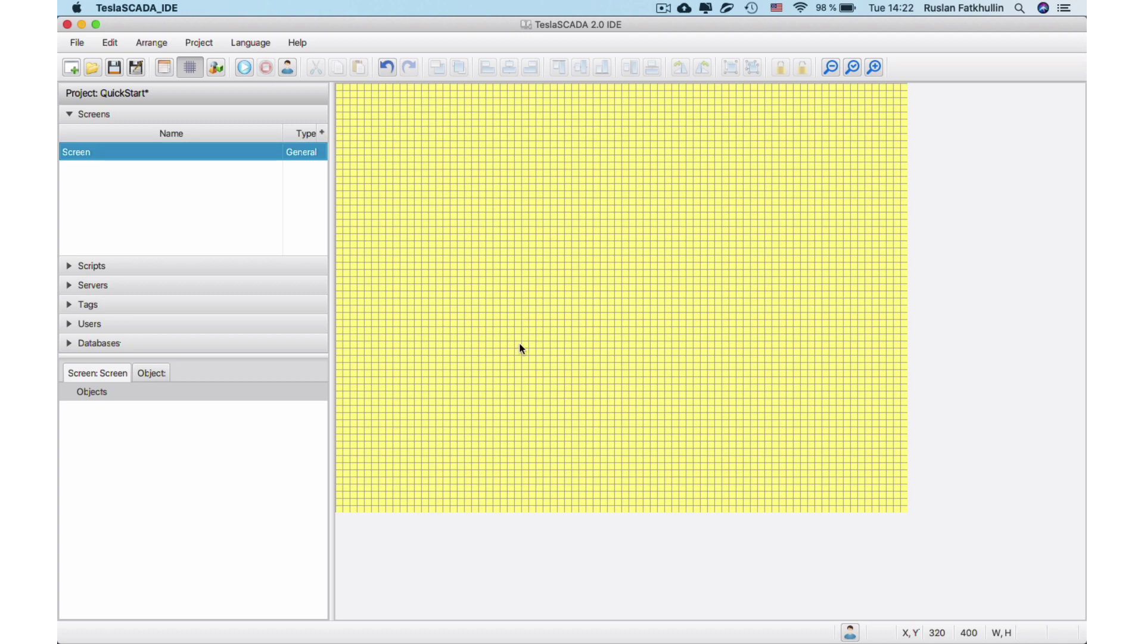
pyautogui.click(81, 280)
# Add a Modbus TCP(UDP) server named Simulator with IP address 192.168.1.6
pyautogui.rightClick(84, 236)
pyautogui.moveTo(95, 246)
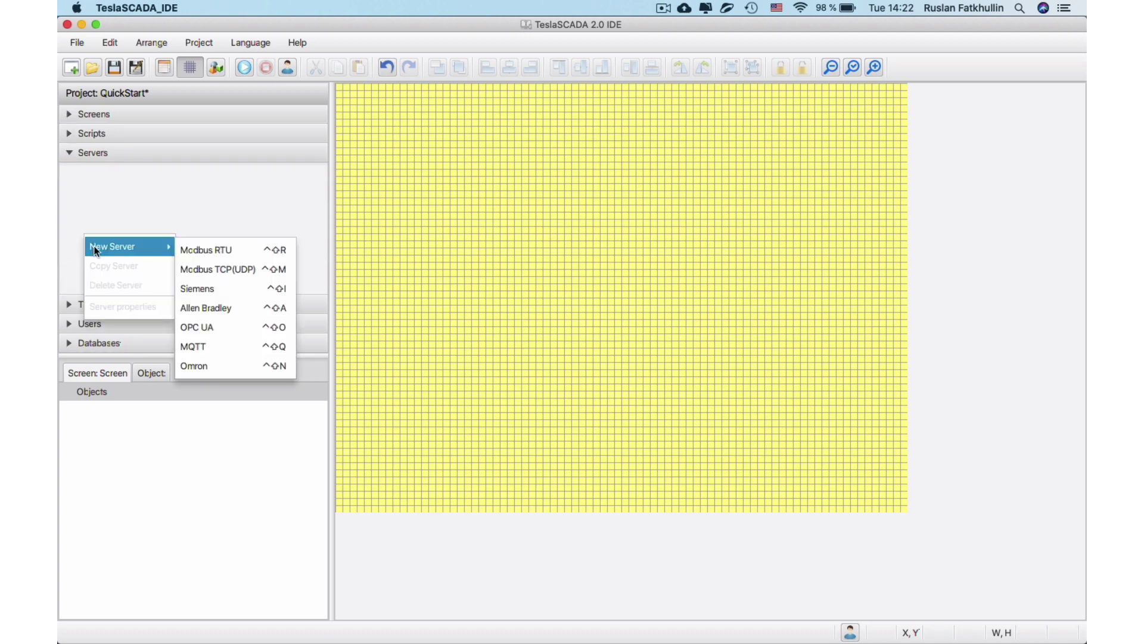
pyautogui.click(215, 269)
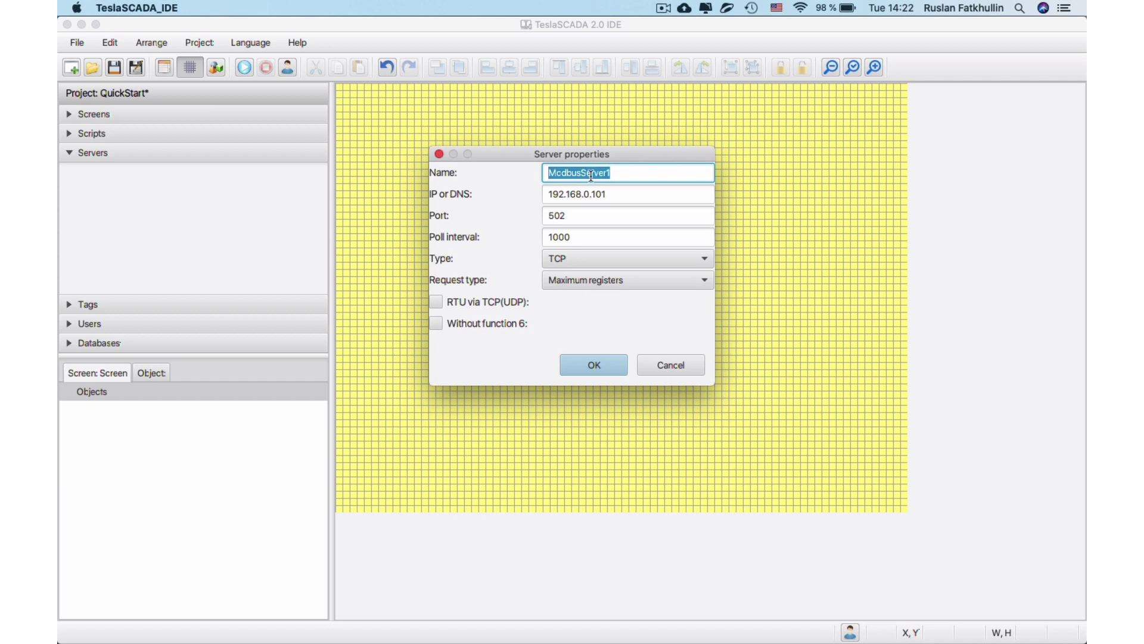
pyautogui.write('Simulator')
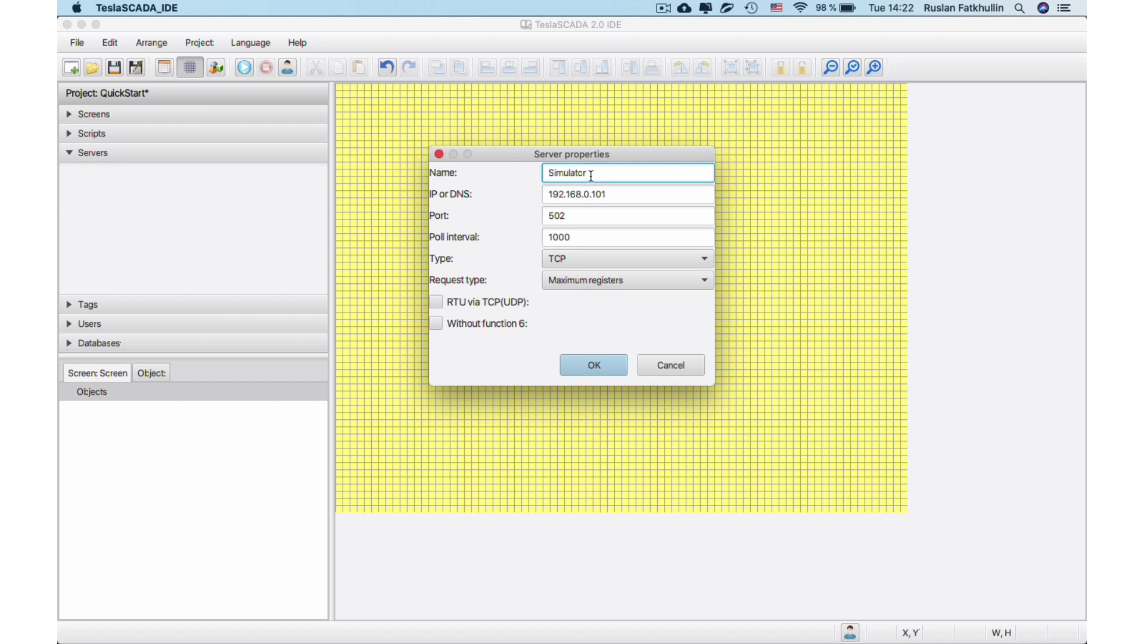
pyautogui.click(587, 194)
pyautogui.doubleClick(588, 193)
pyautogui.write('1')
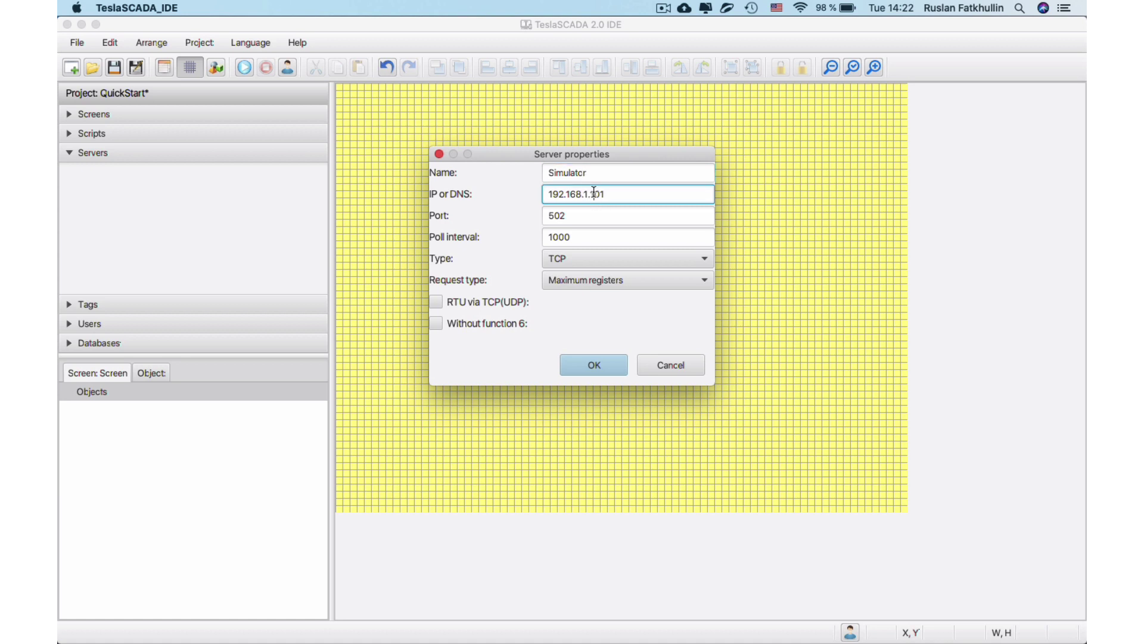
pyautogui.press('BackSpace')
pyautogui.press('BackSpace')
pyautogui.press('BackSpace')
pyautogui.write('6')
pyautogui.click(596, 364)
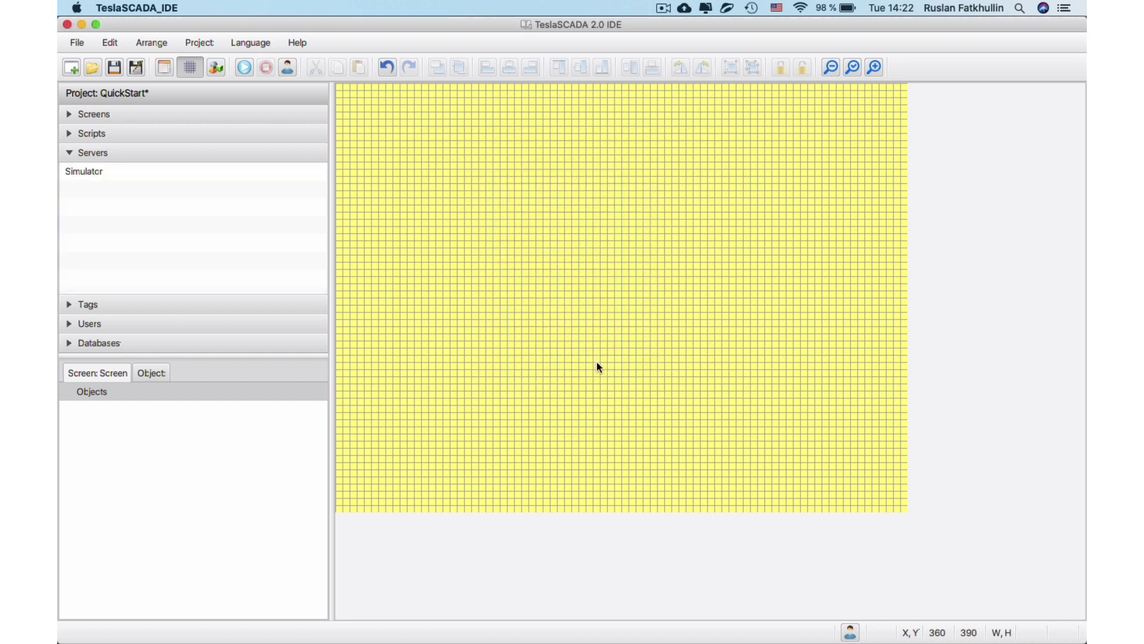
# Create a new Short(16 bit) tag named Register
pyautogui.click(92, 305)
pyautogui.rightClick(173, 236)
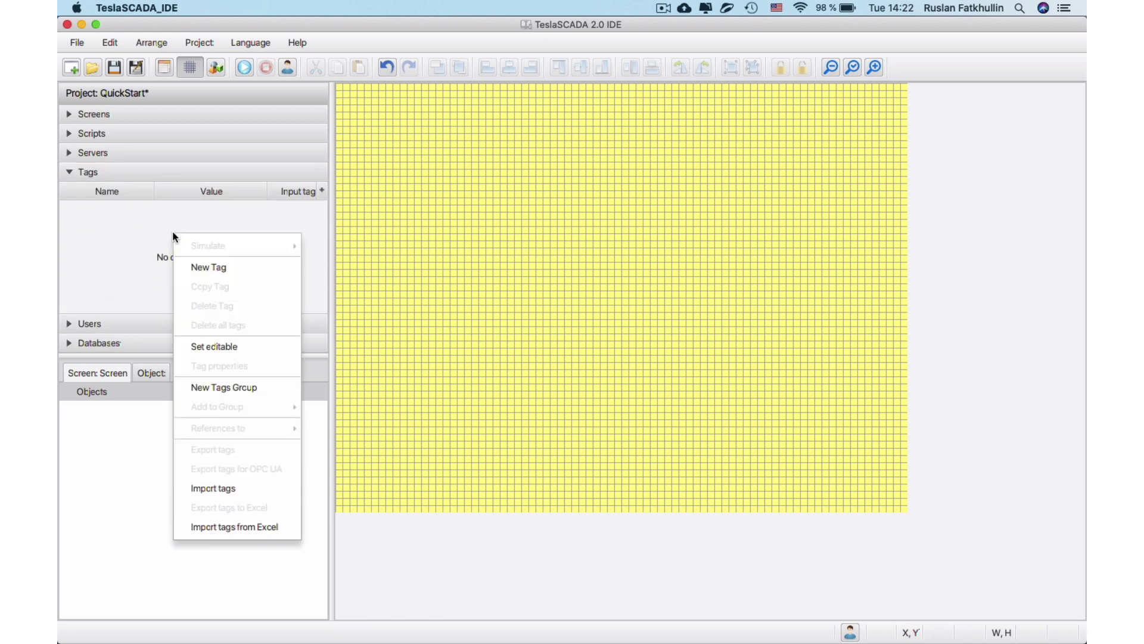
pyautogui.click(182, 261)
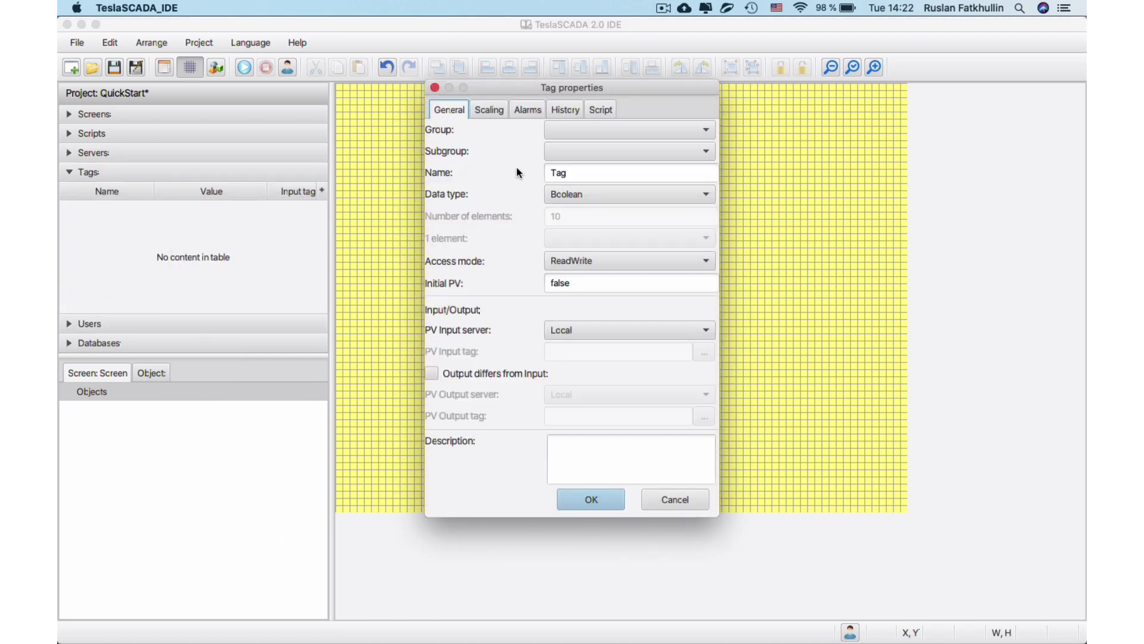
pyautogui.click(571, 191)
pyautogui.click(574, 241)
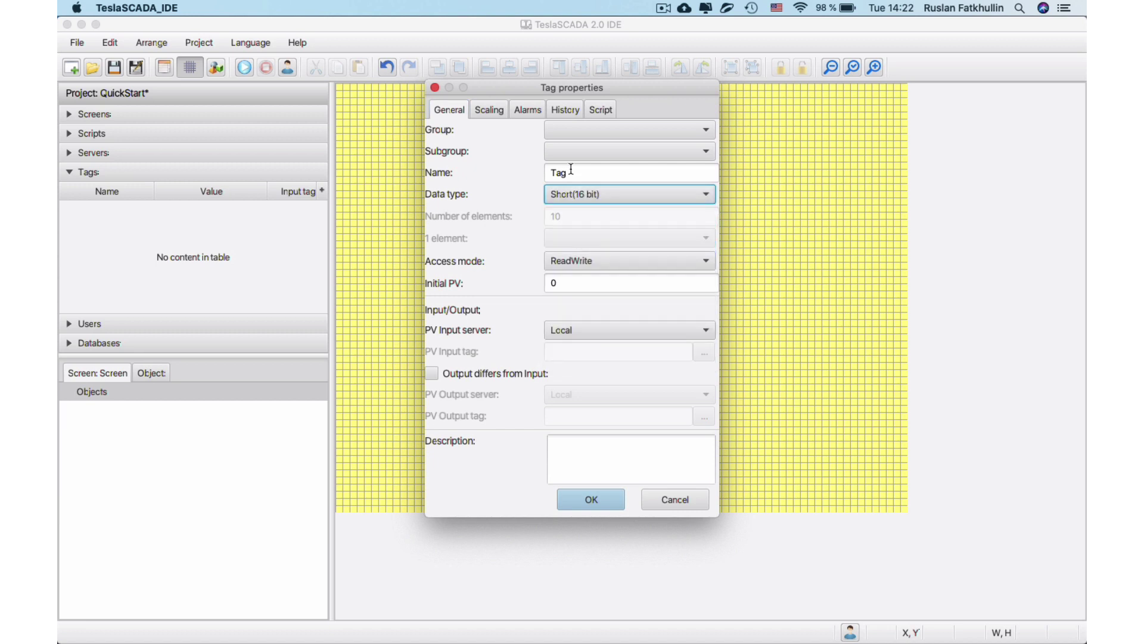
pyautogui.doubleClick(567, 172)
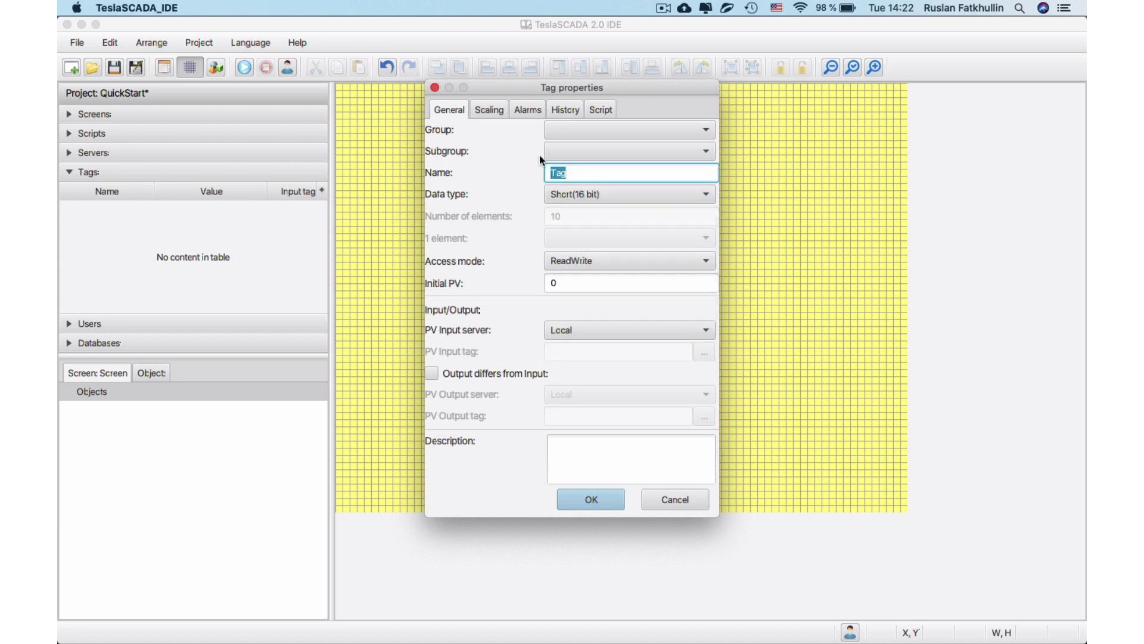
pyautogui.write('Register')
# Make Register read holding register offset 0 from the Simulator server, and finish the tag
pyautogui.click(654, 322)
pyautogui.click(633, 365)
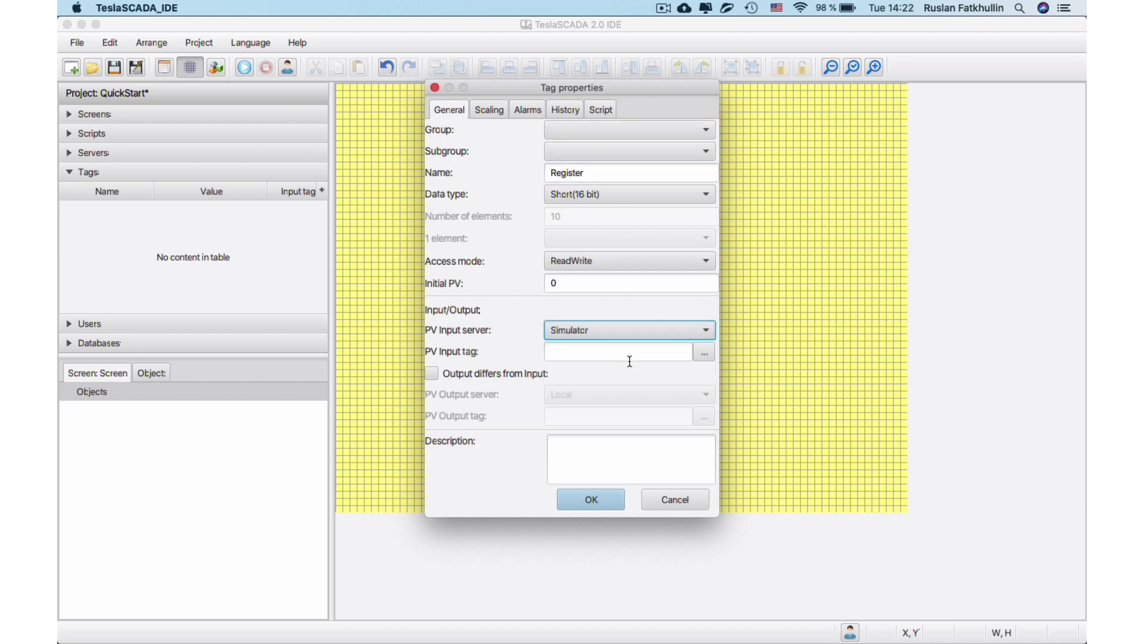
pyautogui.click(701, 357)
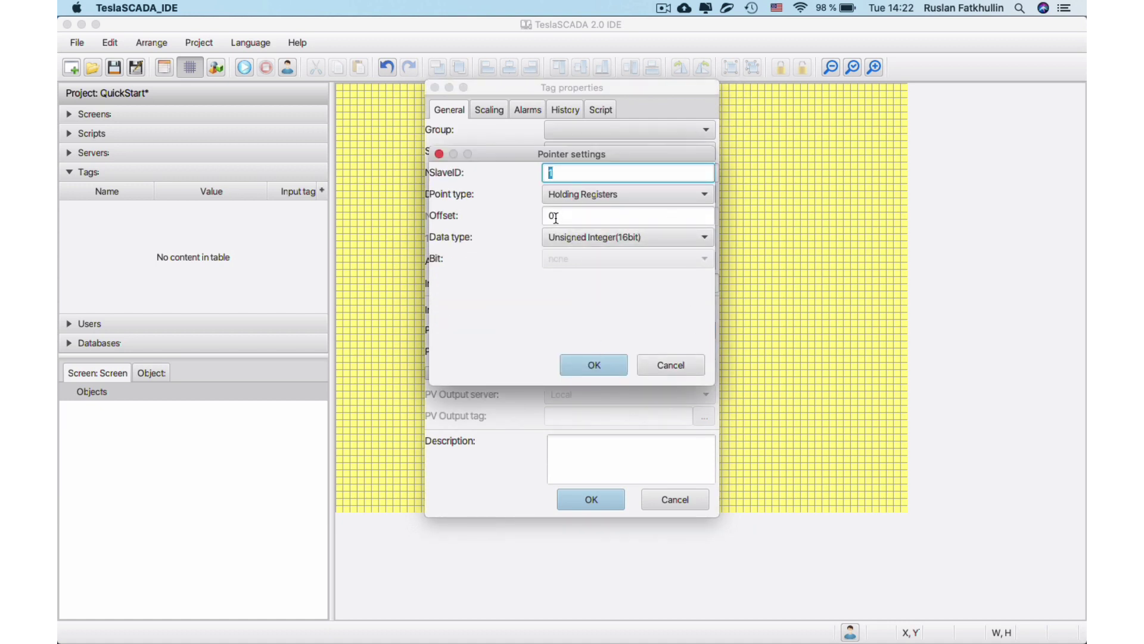
pyautogui.click(584, 358)
pyautogui.click(590, 498)
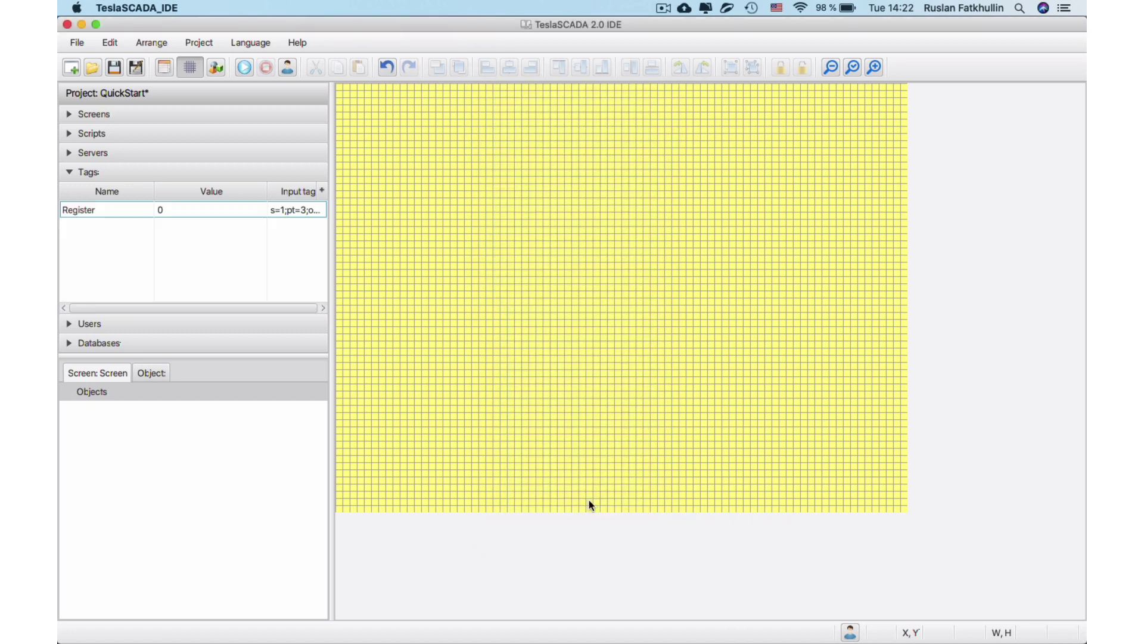
# Save the project as QuickStart.tsp2 in the Downloads folder
pyautogui.click(119, 69)
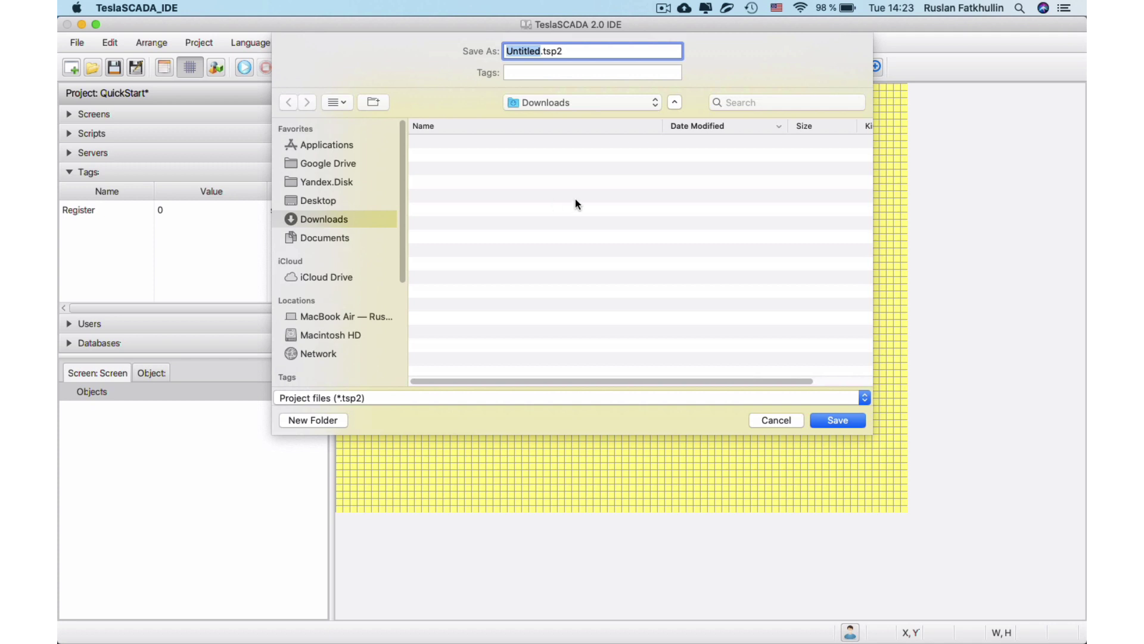
pyautogui.write('QuickStart')
pyautogui.press('Return')
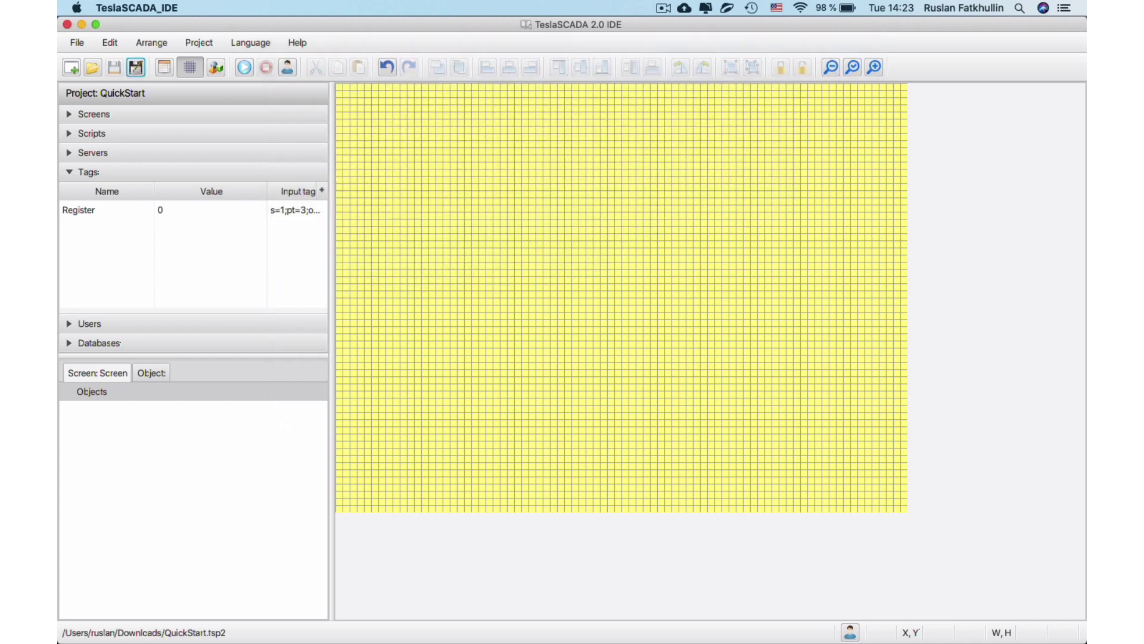
# Add a Label to the screen whose text shows the Register tag's Tag.PV value
pyautogui.rightClick(499, 222)
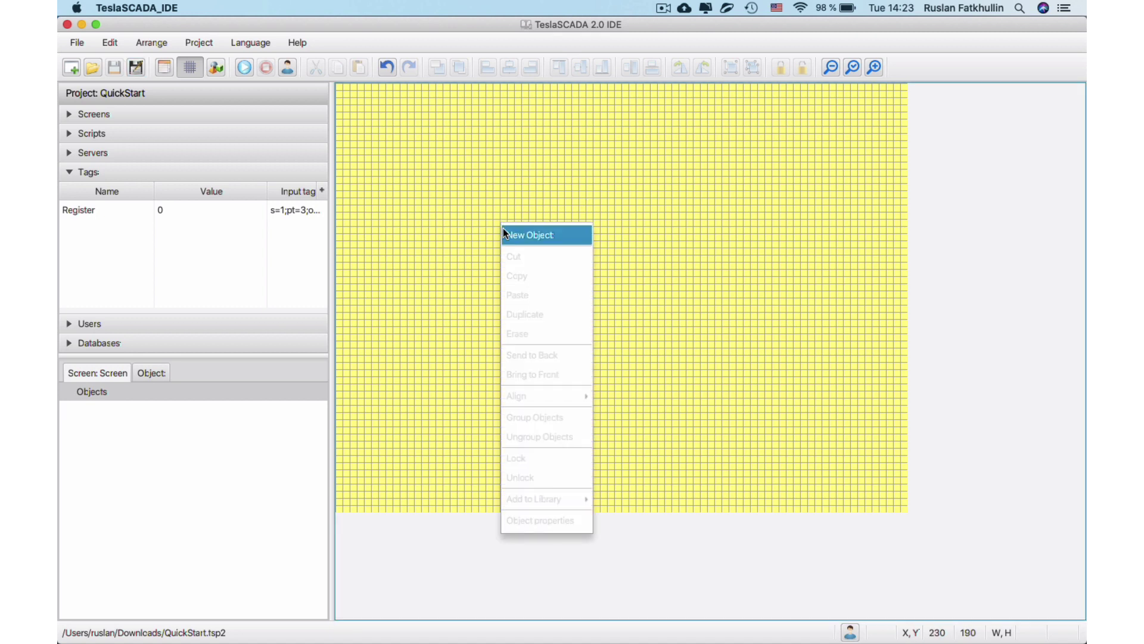
pyautogui.click(503, 229)
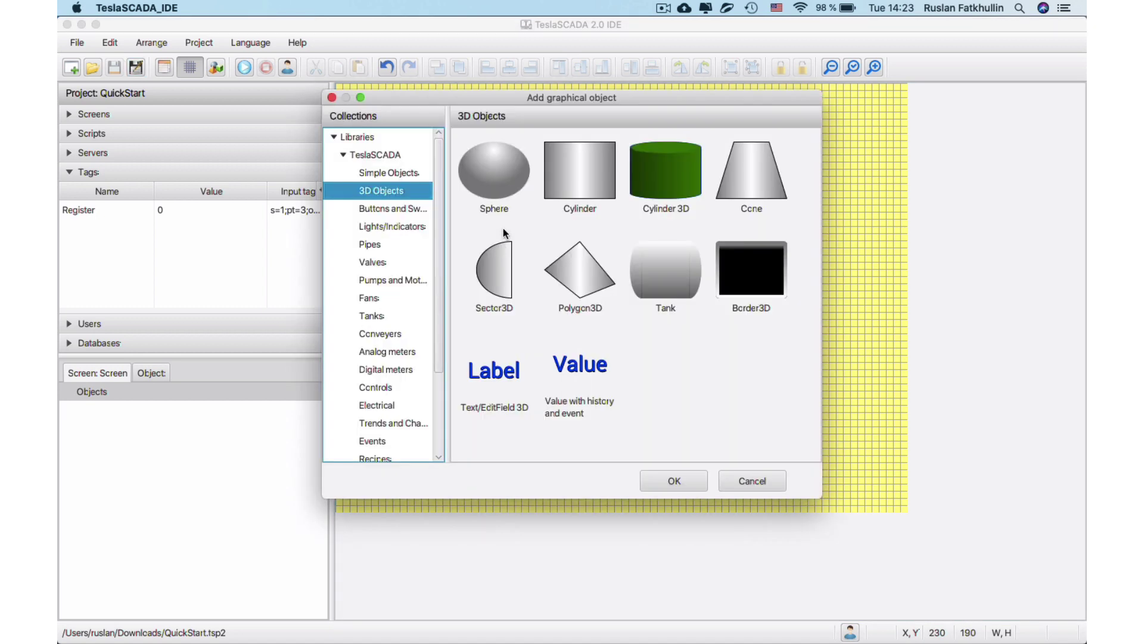
pyautogui.doubleClick(507, 365)
pyautogui.click(521, 273)
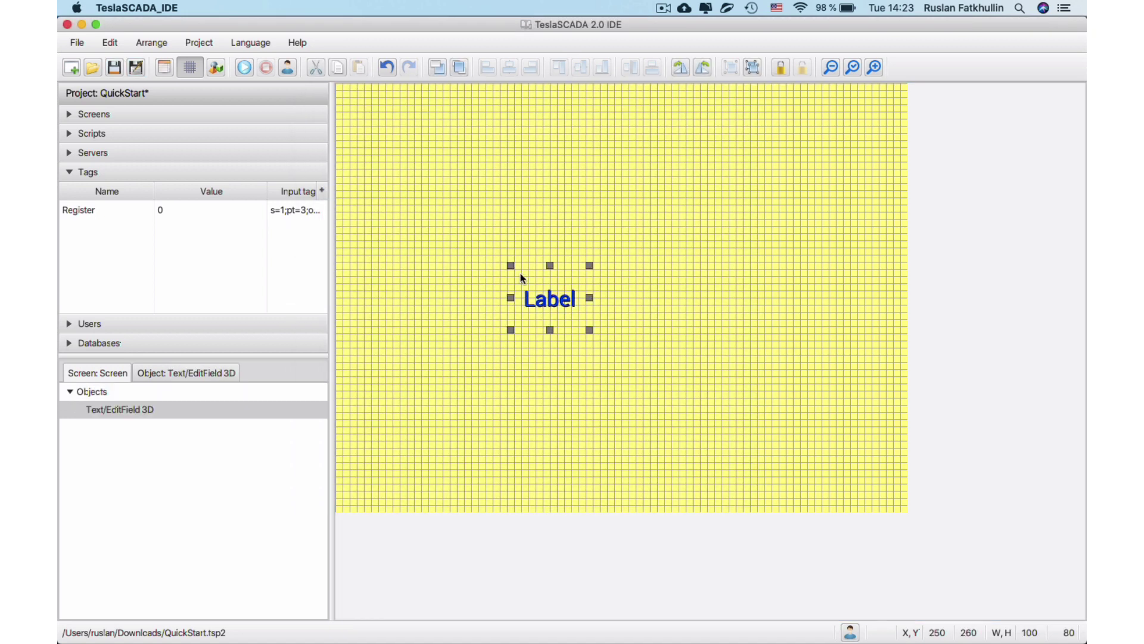
pyautogui.doubleClick(537, 299)
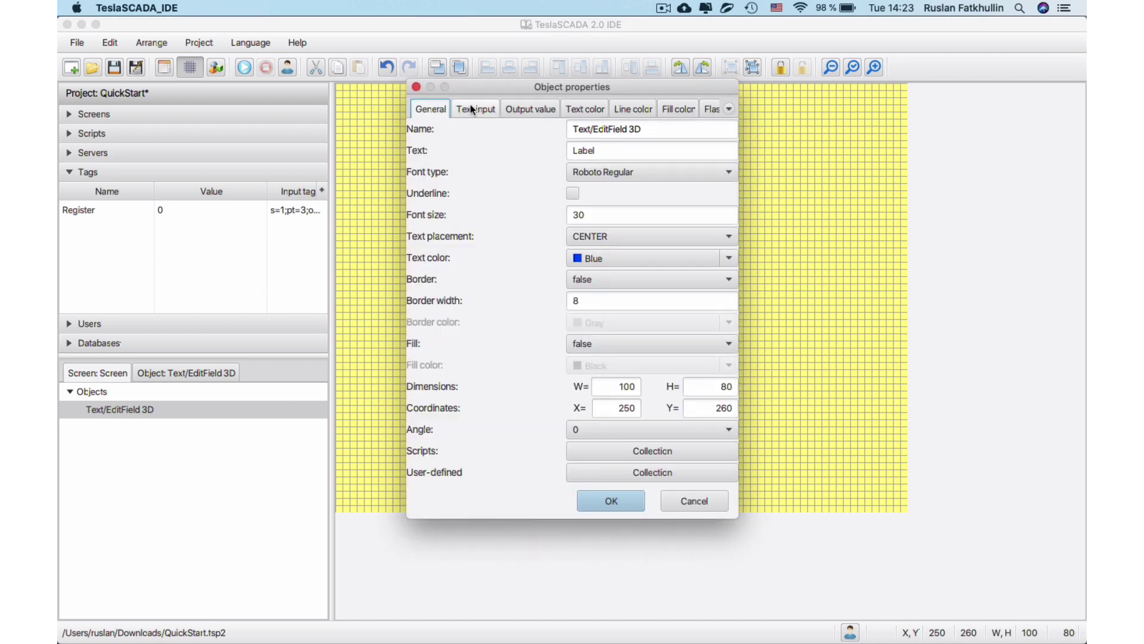
pyautogui.click(470, 109)
pyautogui.click(411, 139)
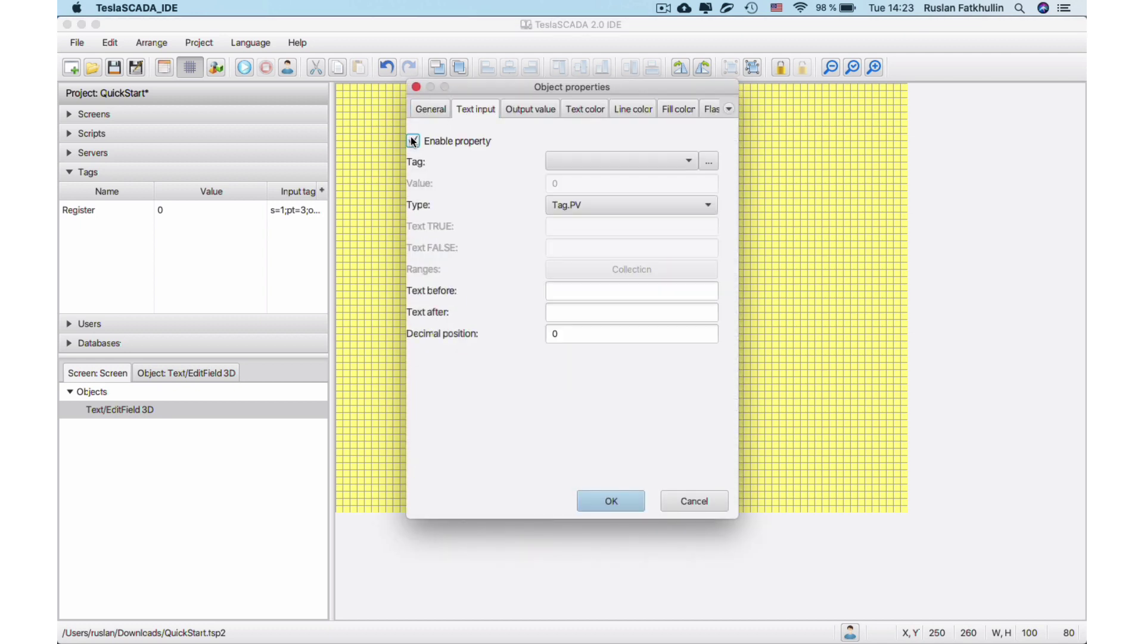
pyautogui.click(584, 161)
pyautogui.click(582, 172)
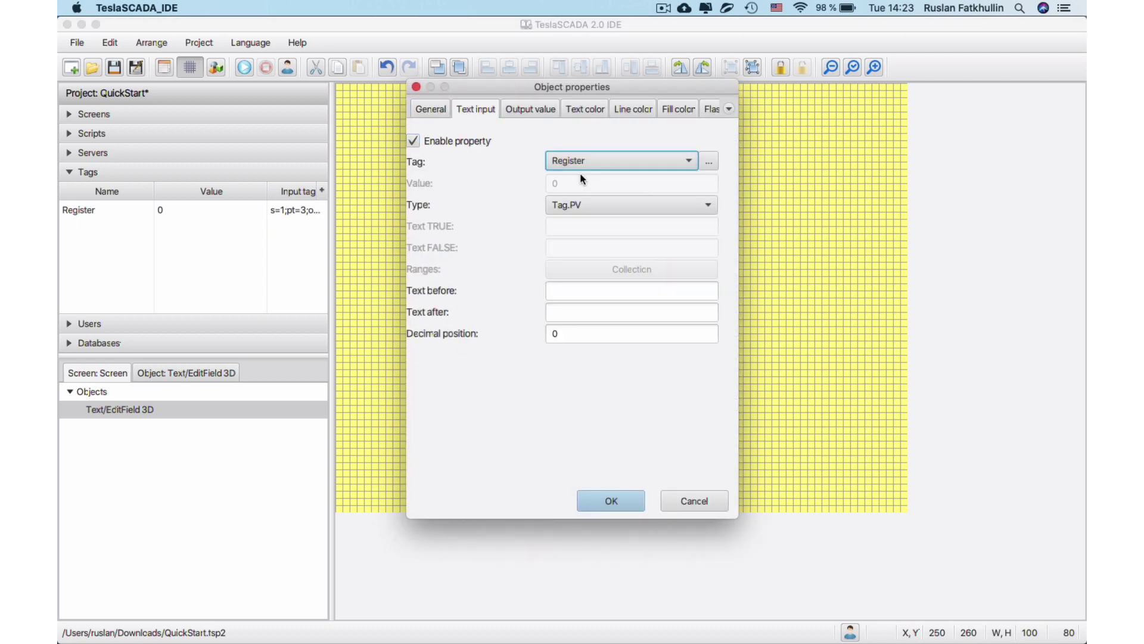
pyautogui.click(564, 201)
pyautogui.click(565, 201)
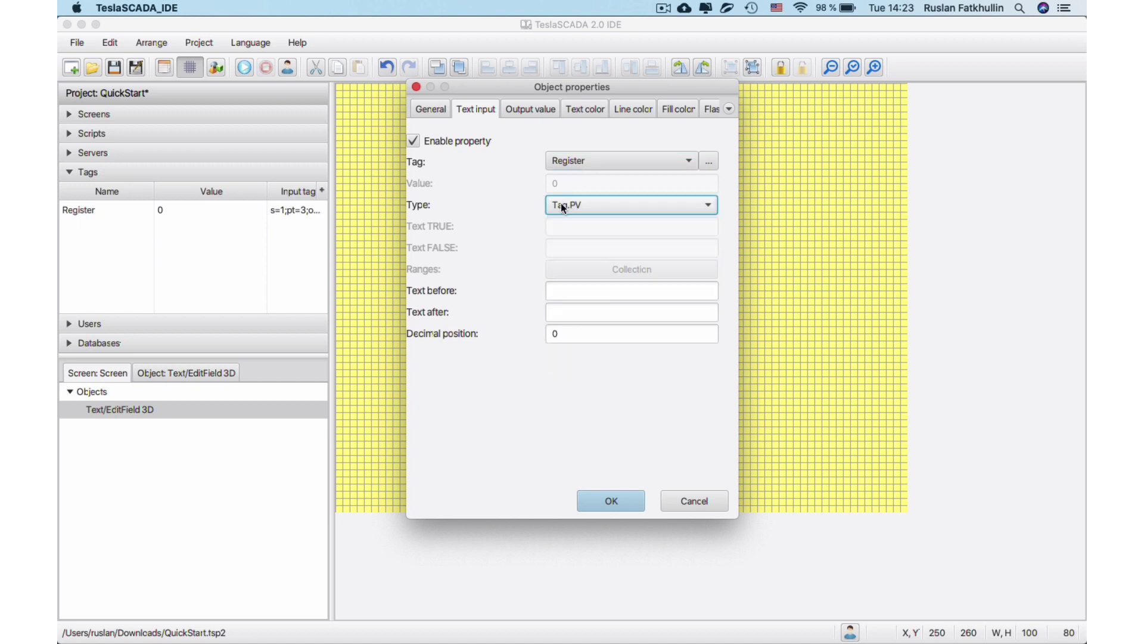
pyautogui.click(630, 502)
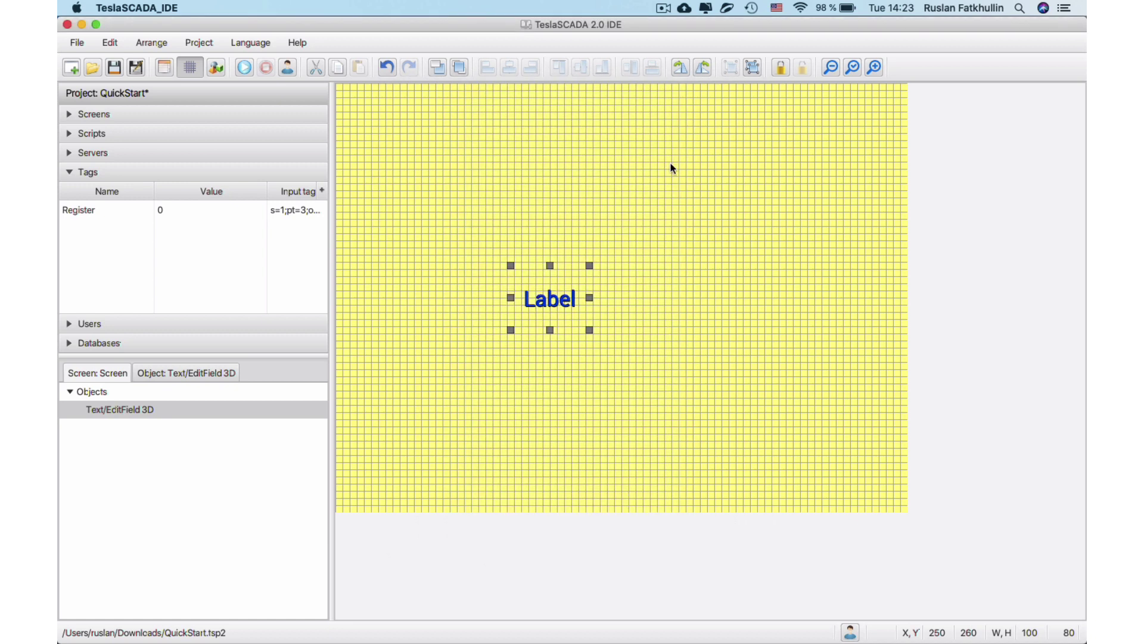
# Save and run the project, then bring up the value prompt for Register
pyautogui.click(117, 70)
pyautogui.click(242, 70)
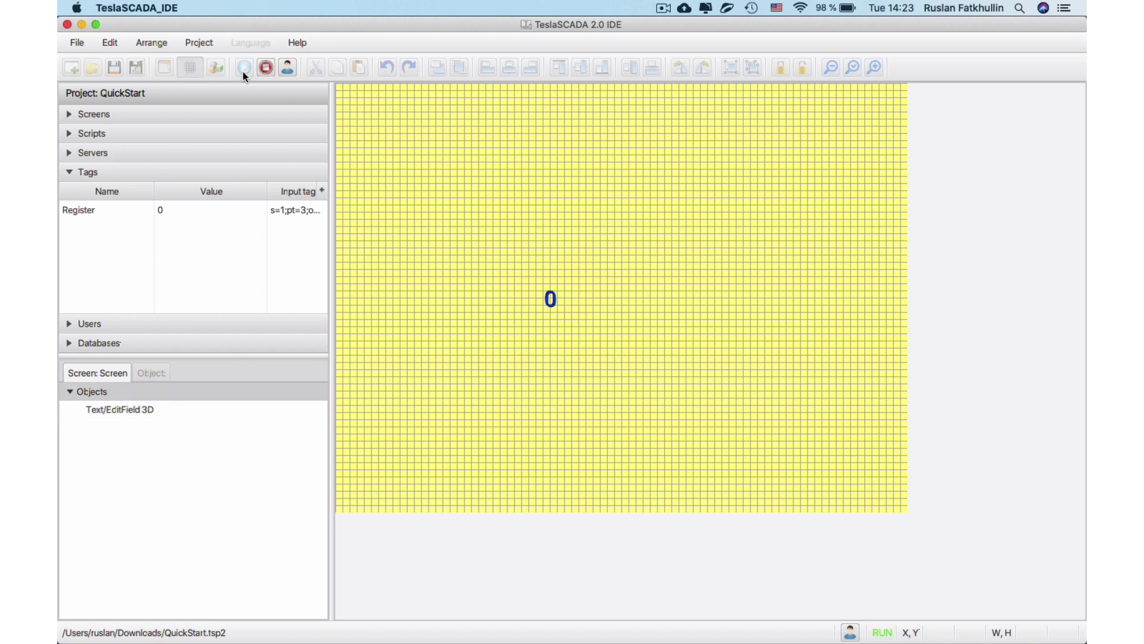
pyautogui.click(180, 209)
pyautogui.doubleClick(179, 208)
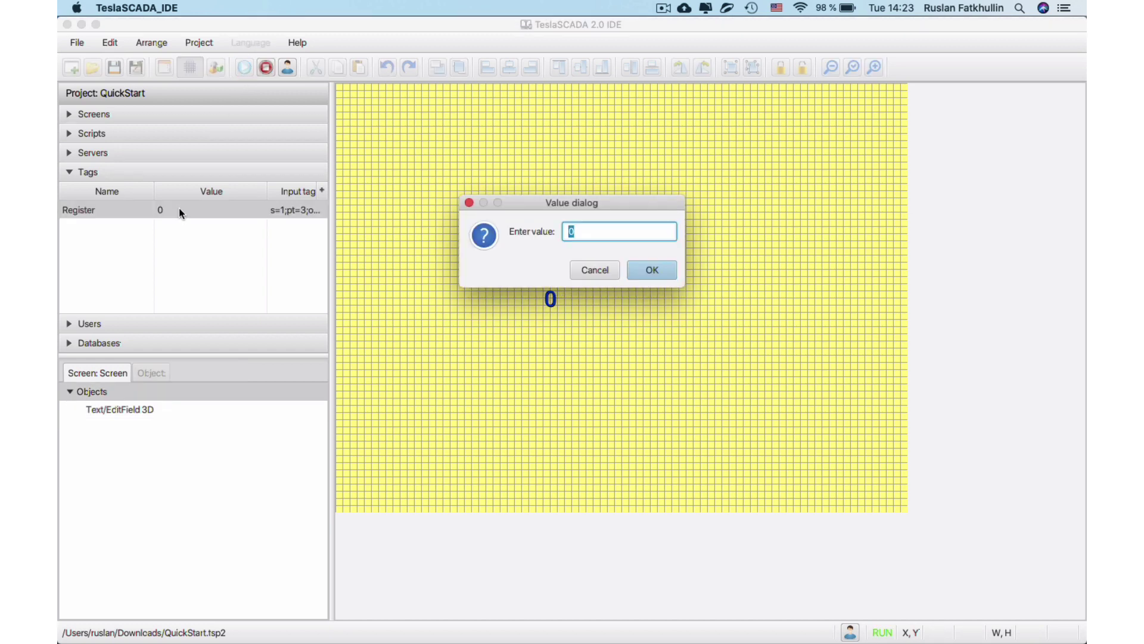
# Set Register's value to 34 and stop the test run
pyautogui.write('34')
pyautogui.click(640, 269)
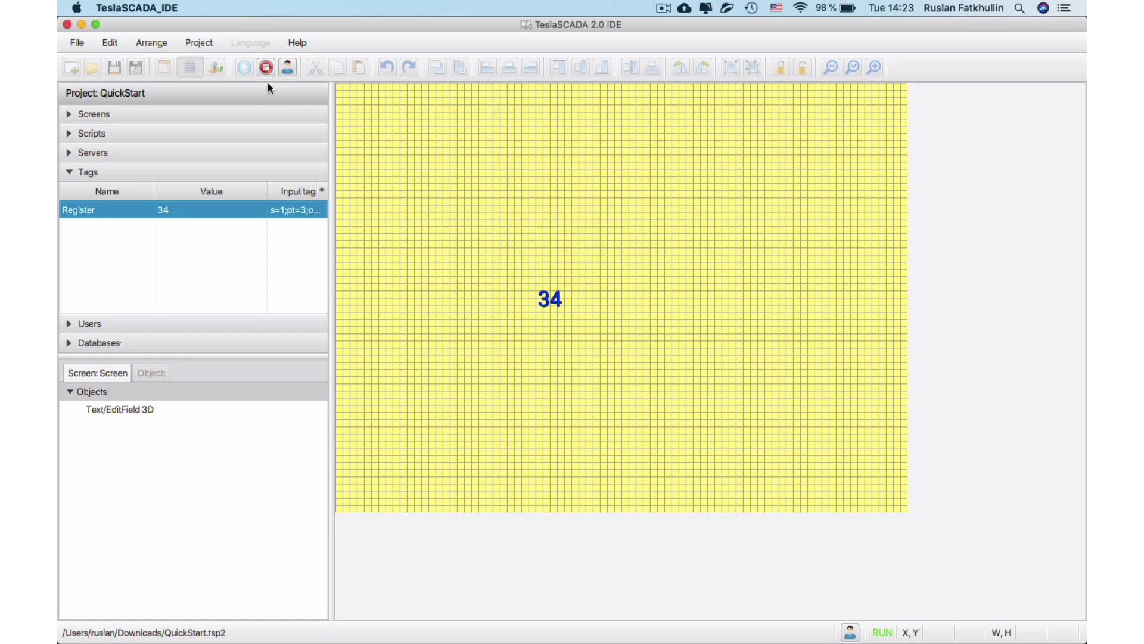
pyautogui.click(266, 67)
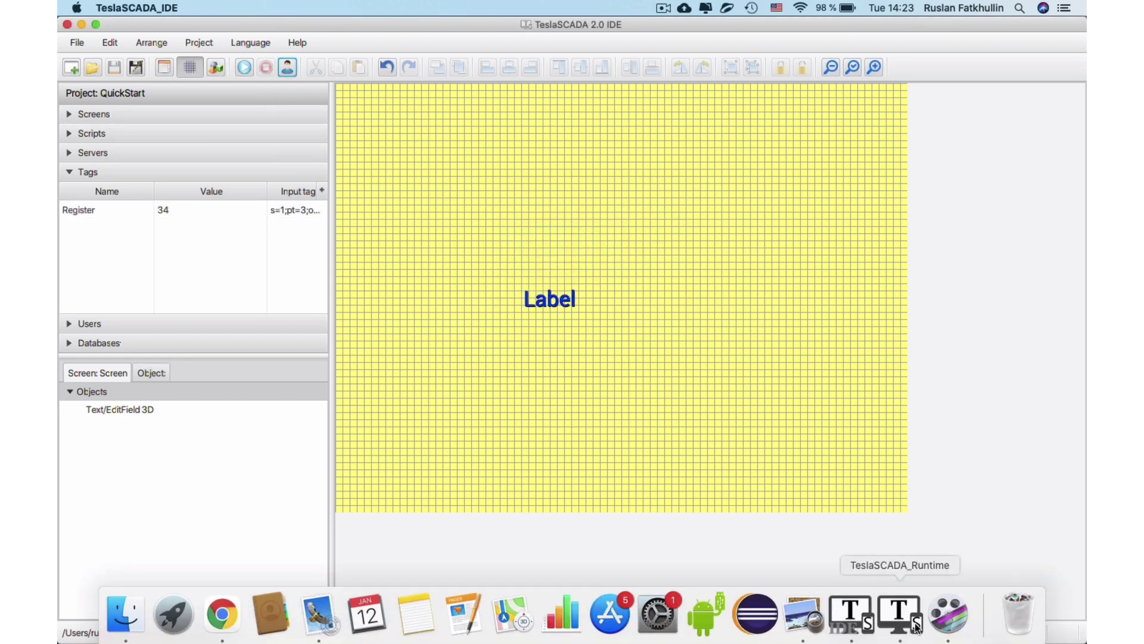
# Launch TeslaSCADA Runtime and select QuickStart.tsp2 to open
pyautogui.click(900, 614)
pyautogui.click(71, 51)
pyautogui.click(74, 62)
pyautogui.click(451, 84)
# Run QuickStart in the Runtime and change Modbus register 0 to 25, then 33
pyautogui.doubleClick(451, 85)
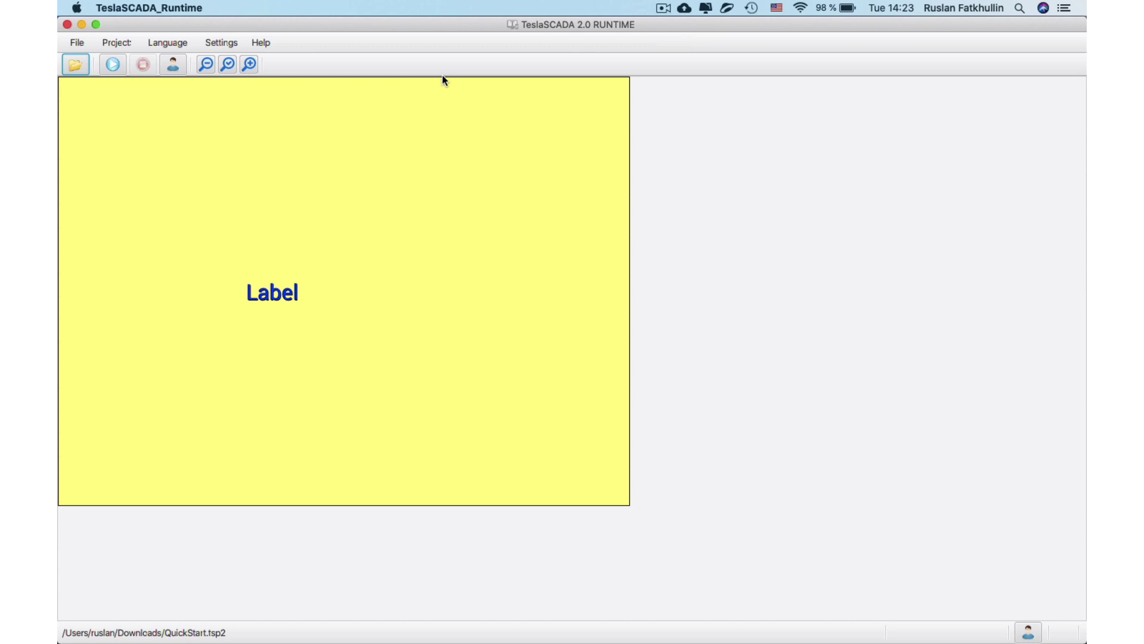
pyautogui.click(112, 64)
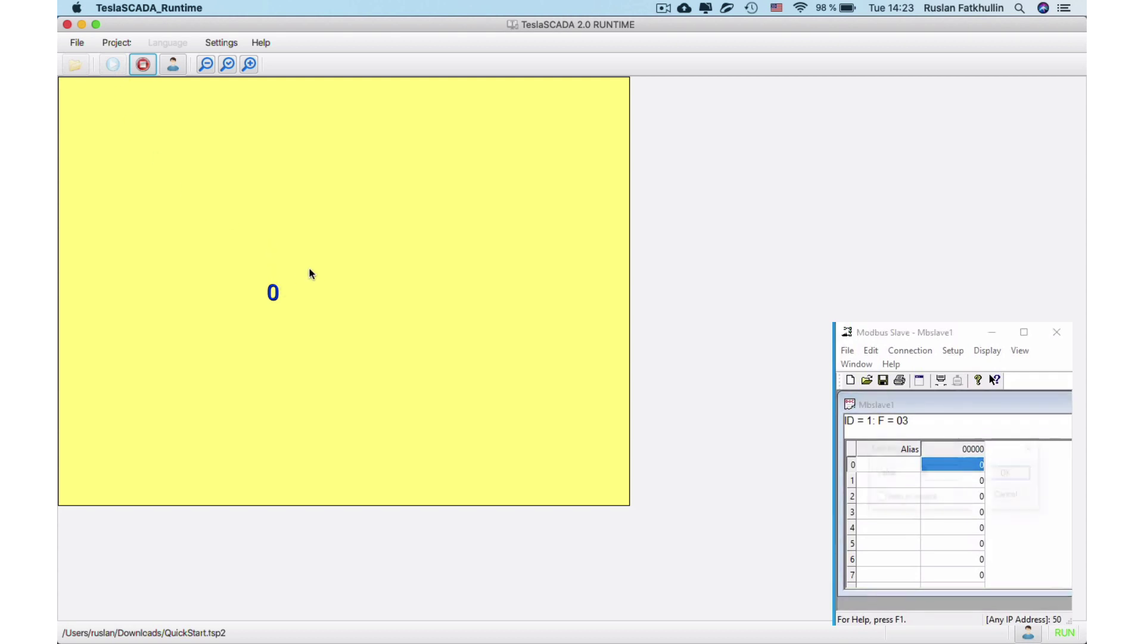
pyautogui.press('Return')
pyautogui.write('25')
pyautogui.press('Return')
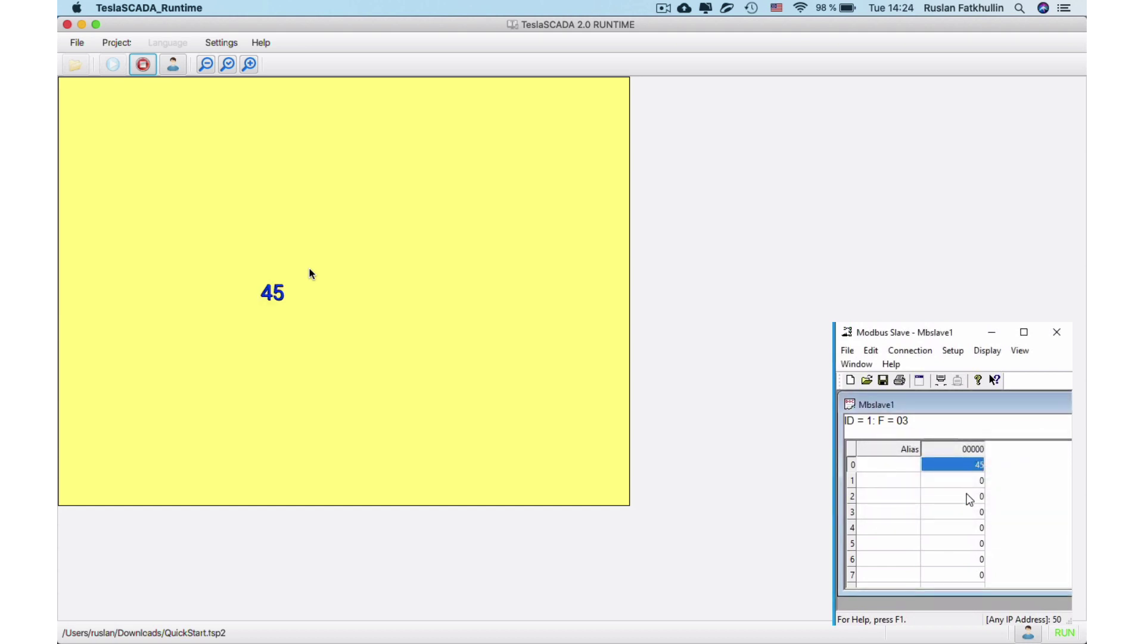
pyautogui.doubleClick(970, 471)
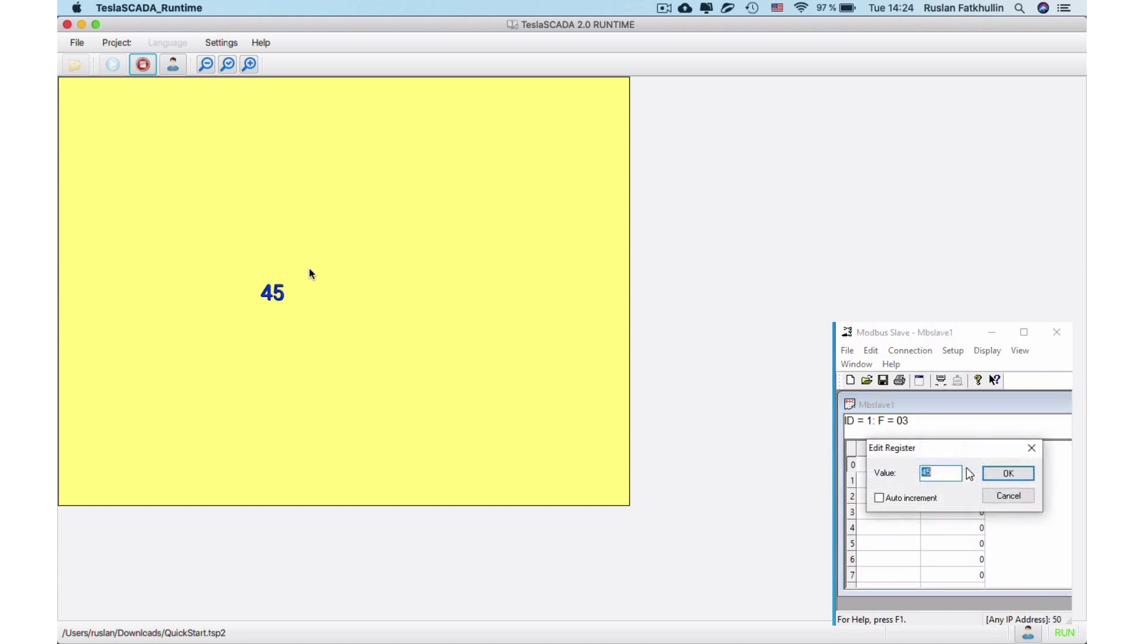
pyautogui.write('33')
pyautogui.press('Return')
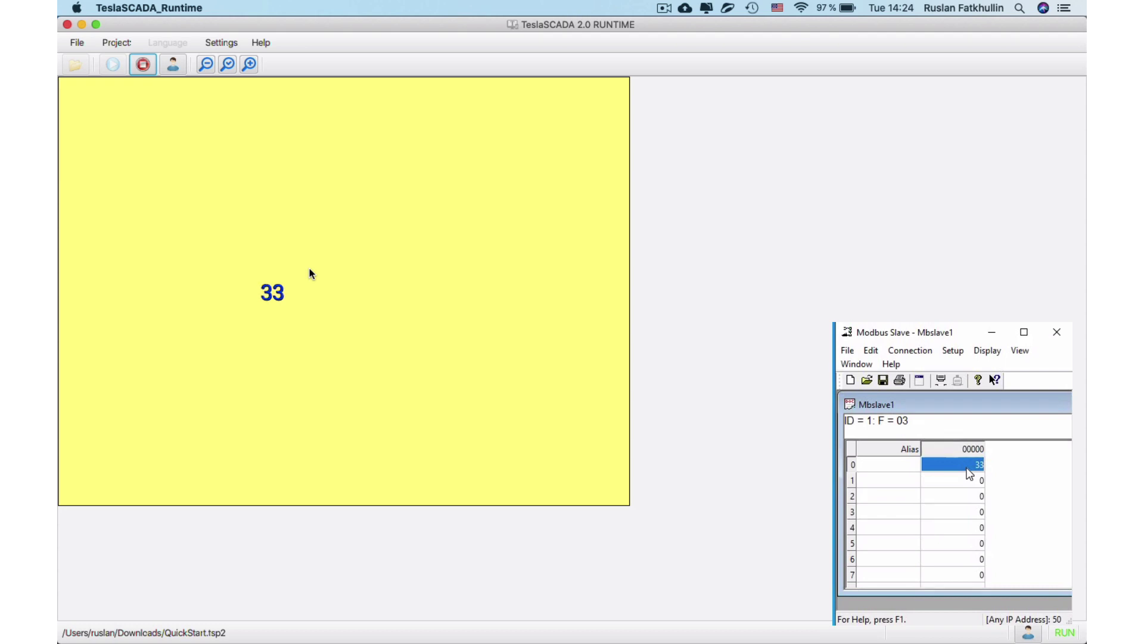
pyautogui.click(115, 66)
# Enable Register's HiHi alarm at 90 with message 'Register's value is too big', and tick LoLo
pyautogui.click(143, 65)
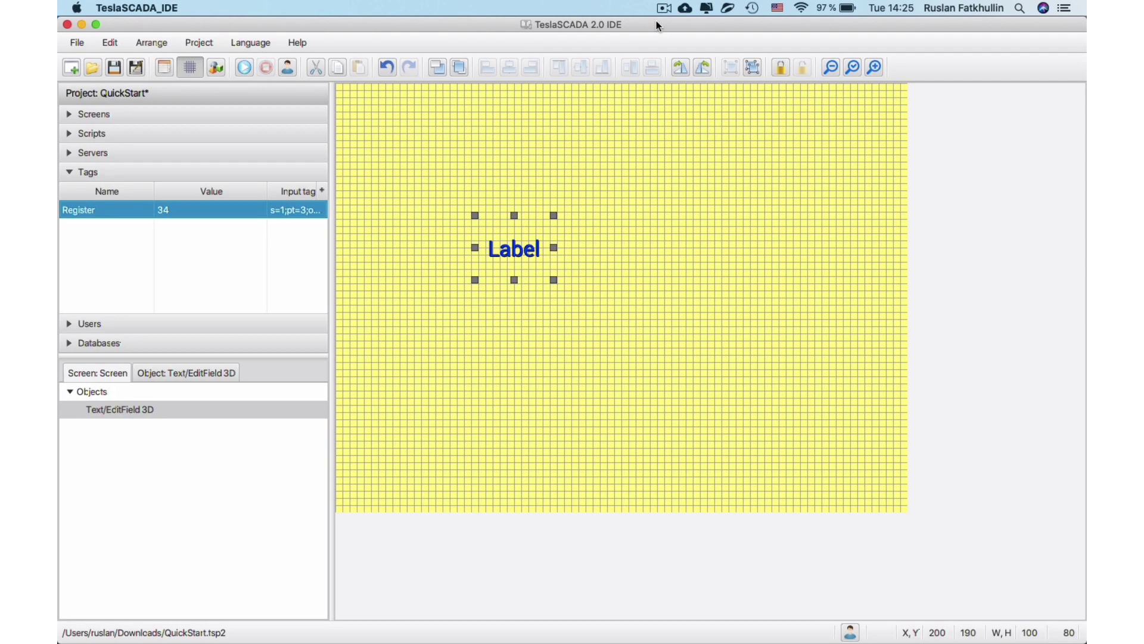
pyautogui.doubleClick(236, 204)
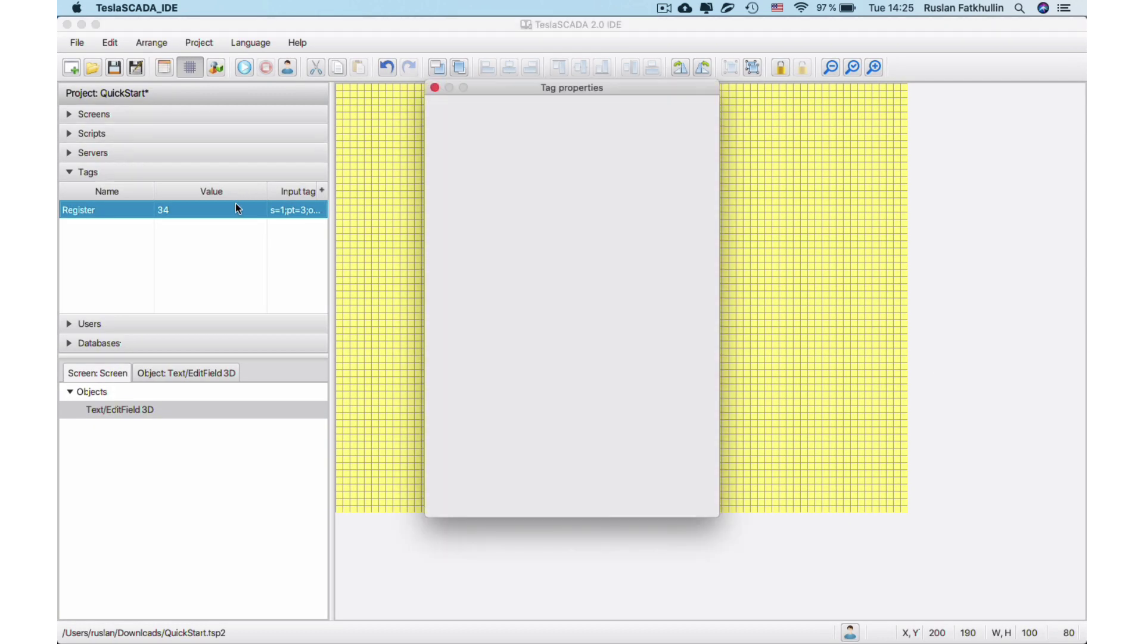
pyautogui.click(515, 111)
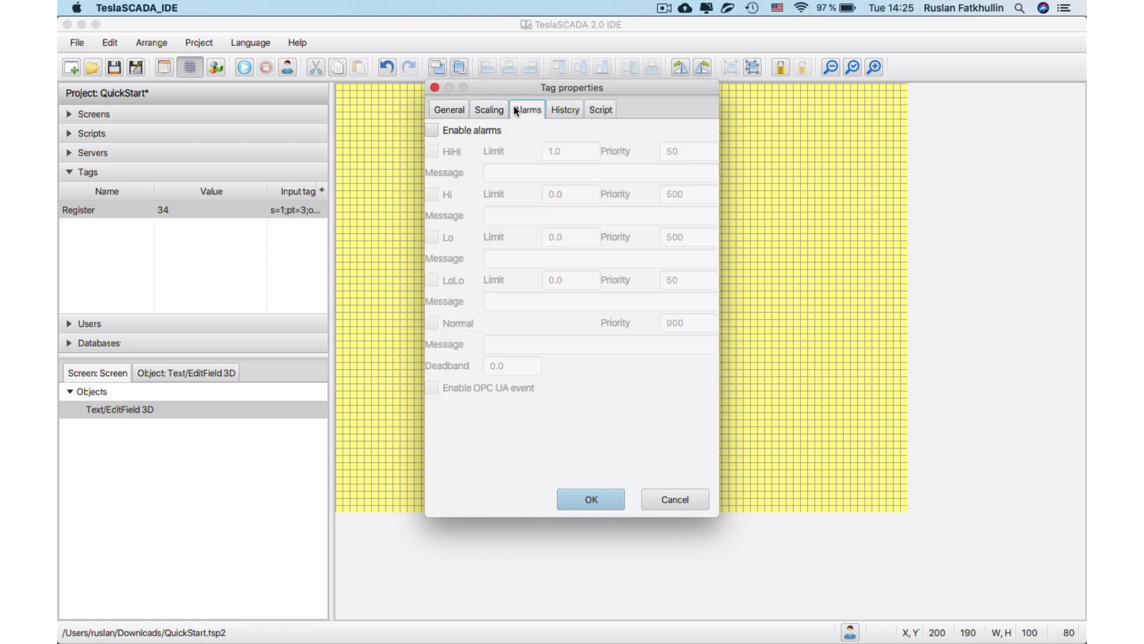
pyautogui.click(442, 126)
pyautogui.click(432, 151)
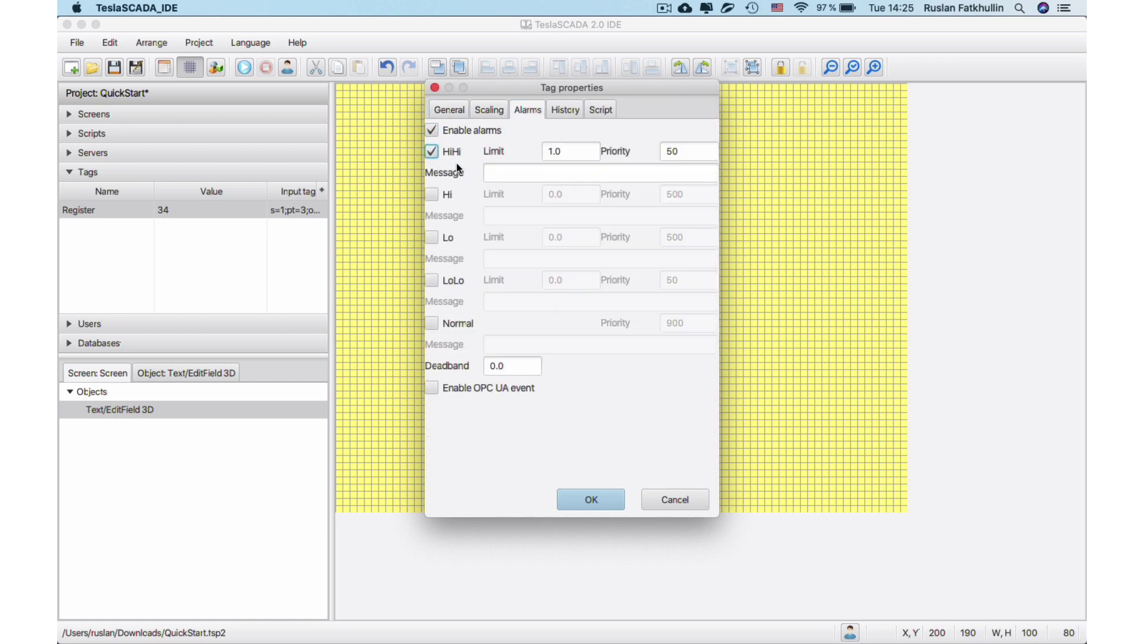
pyautogui.moveTo(550, 151); pyautogui.dragTo(541, 151)
pyautogui.click(516, 173)
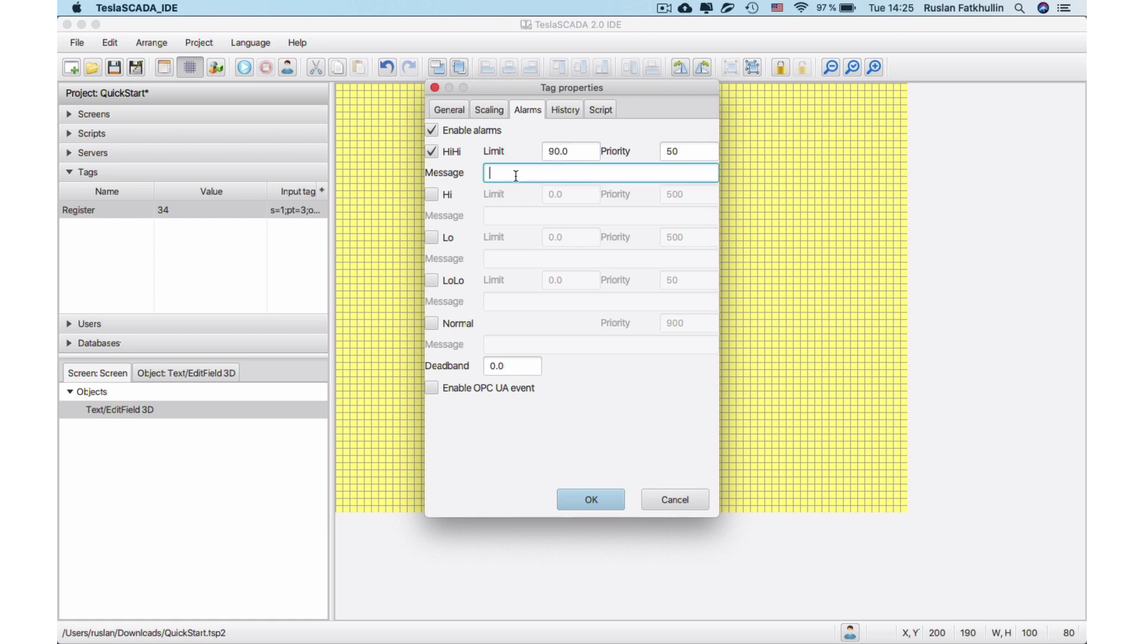
pyautogui.write("Register's value is too big")
pyautogui.click(432, 280)
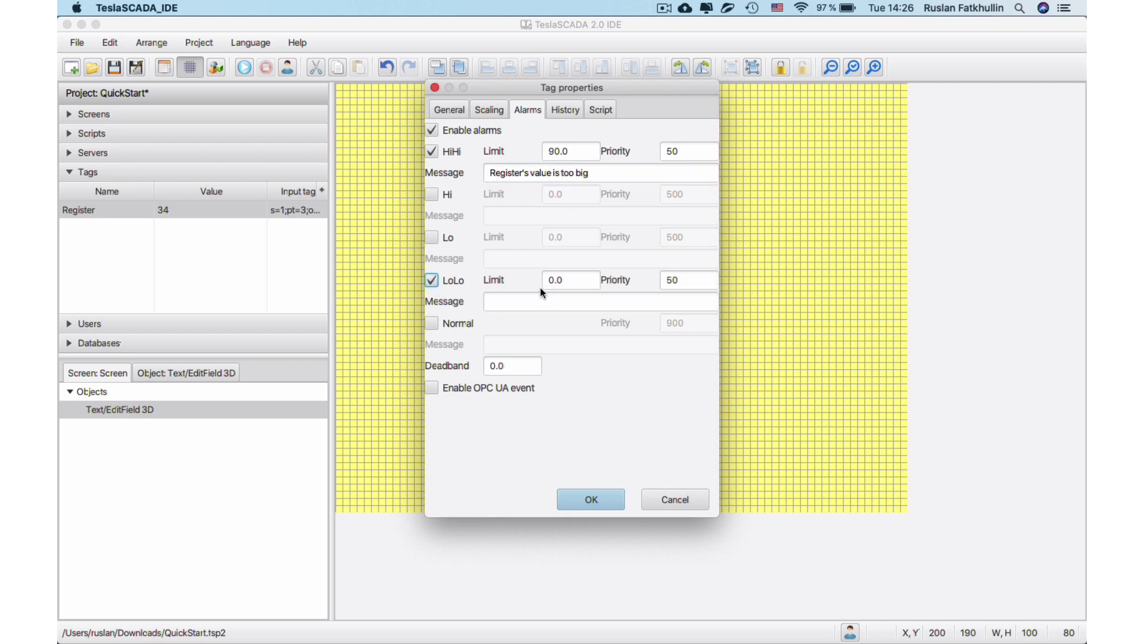
# Set the LoLo limit to 10 with message 'Register's value is to small'
pyautogui.click(544, 282)
pyautogui.write('1')
pyautogui.click(506, 297)
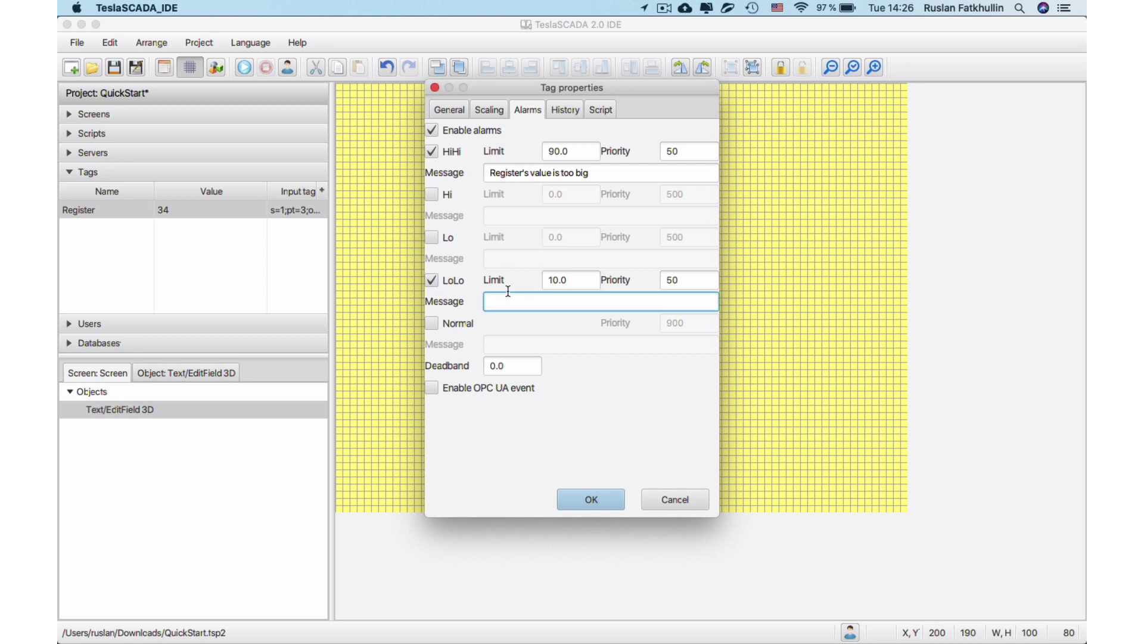
pyautogui.write("Register's value is to small")
# Enable the Normal state with message 'Register is normal'
pyautogui.click(433, 323)
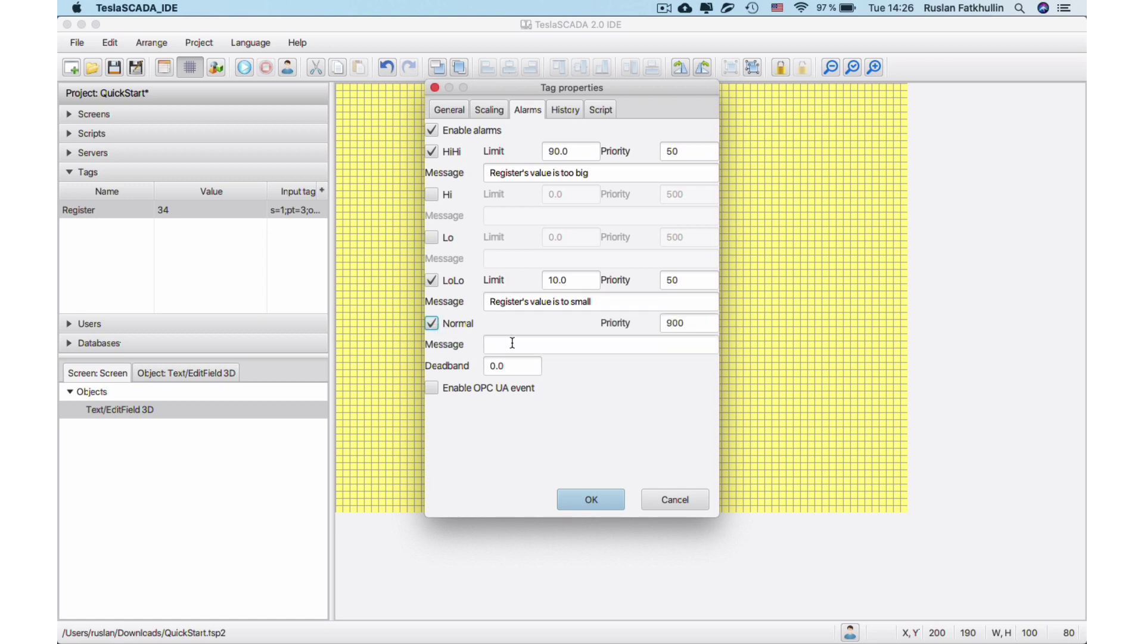
pyautogui.click(512, 344)
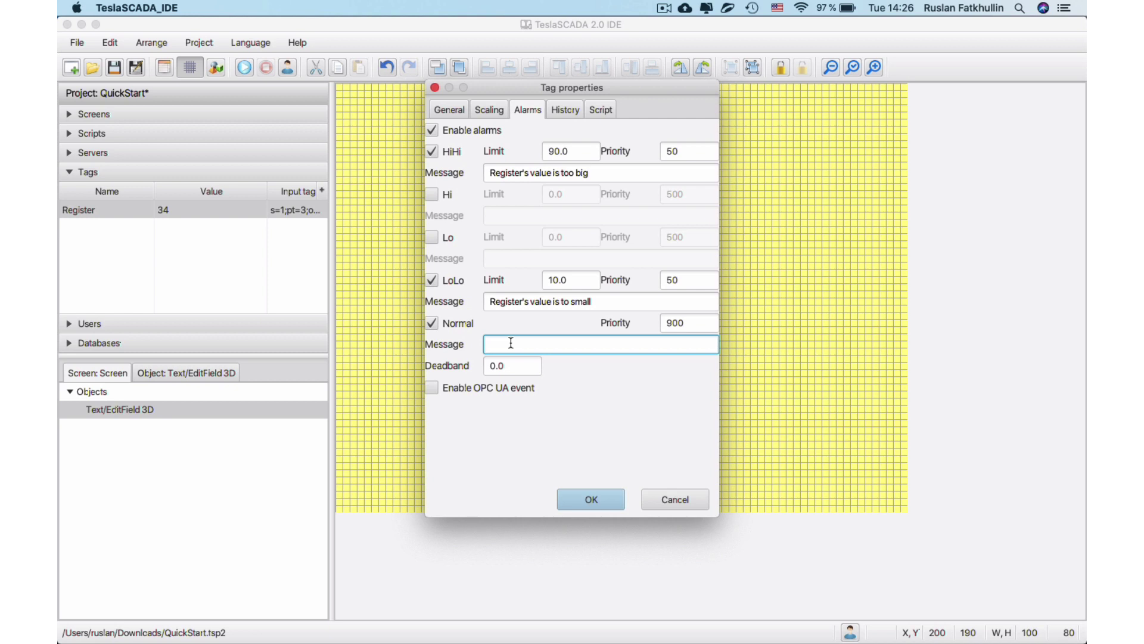
pyautogui.write('Regis')
pyautogui.write('is normal')
# Confirm the Register tag's alarm settings, save QuickStart, and pick an Events object to add
pyautogui.click(576, 494)
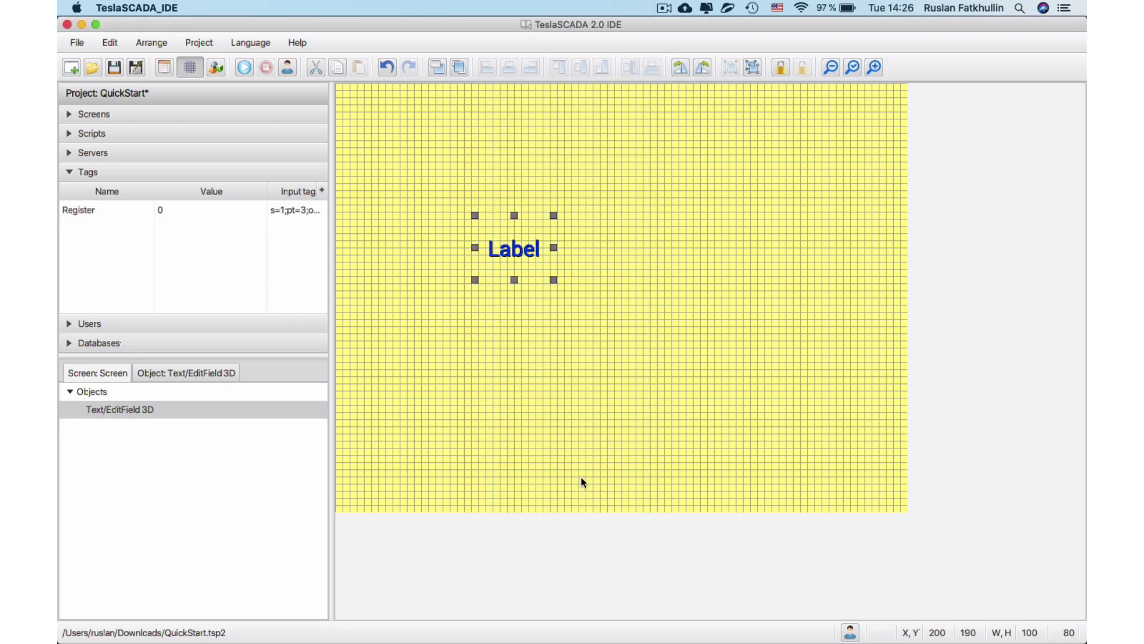
pyautogui.click(113, 68)
pyautogui.rightClick(419, 324)
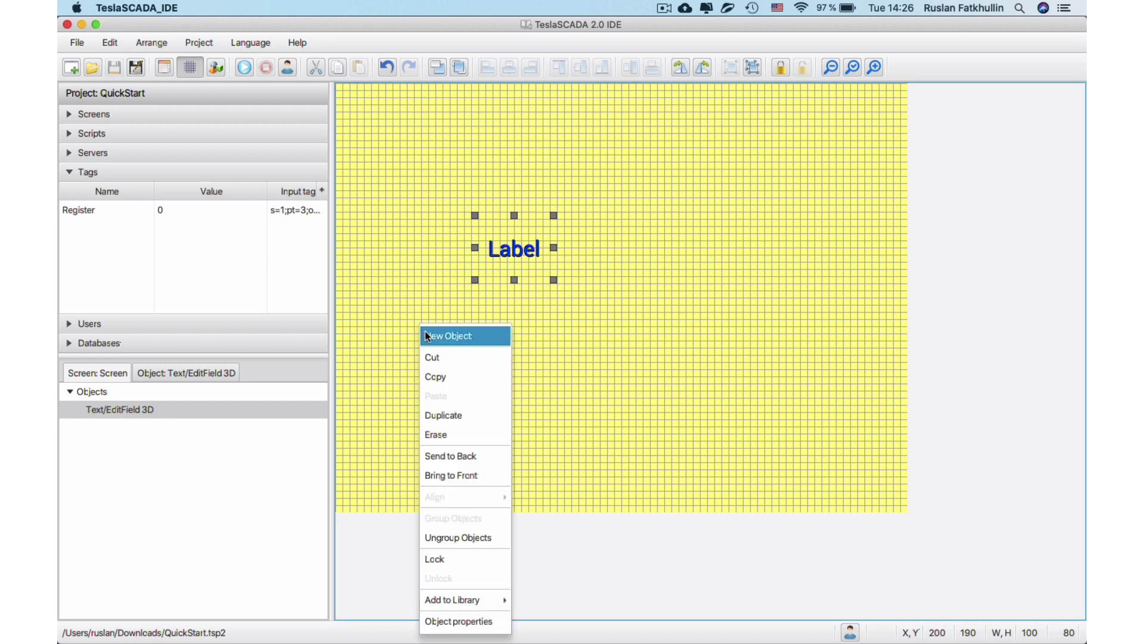
pyautogui.click(427, 337)
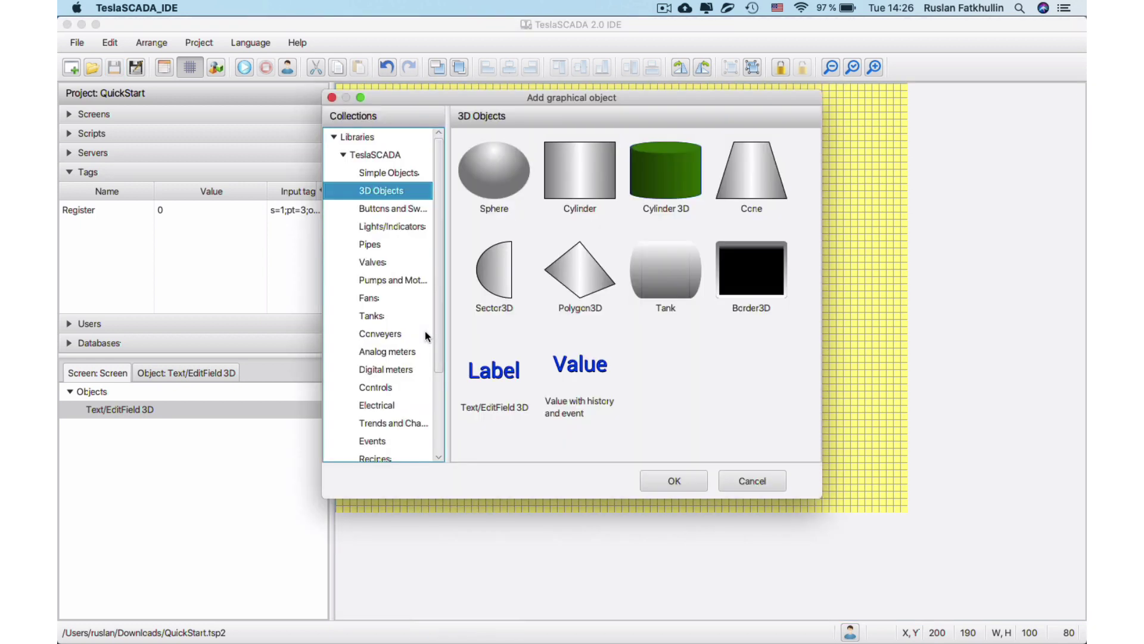
pyautogui.click(386, 438)
pyautogui.press('Return')
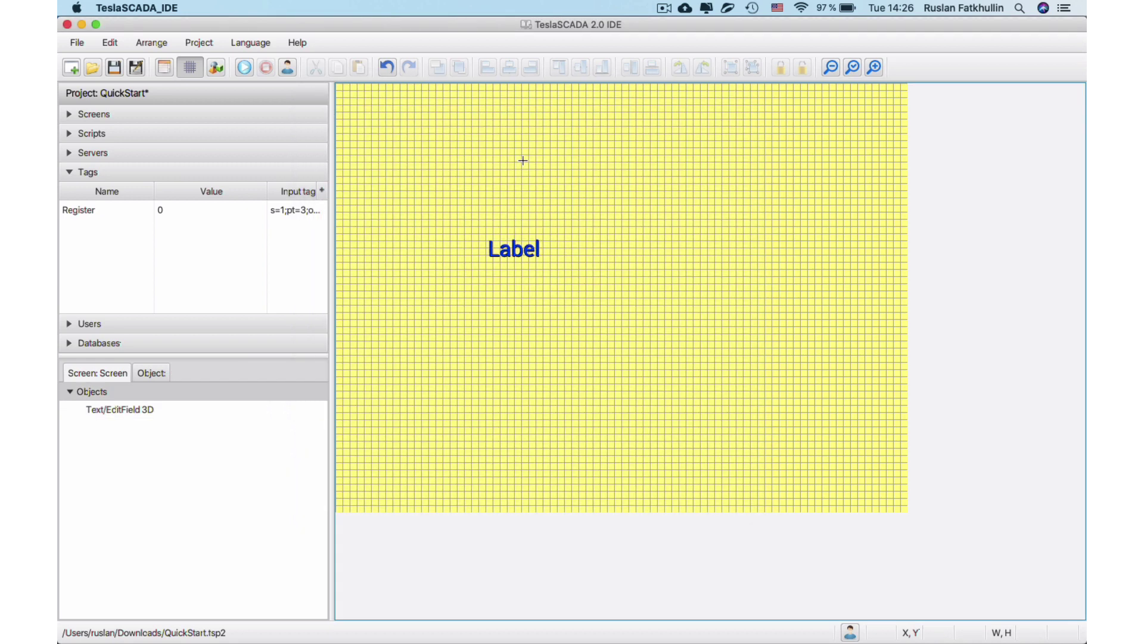
# Place the Events (All) log below the Label, widen it to 480 × 160, and save
pyautogui.click(446, 339)
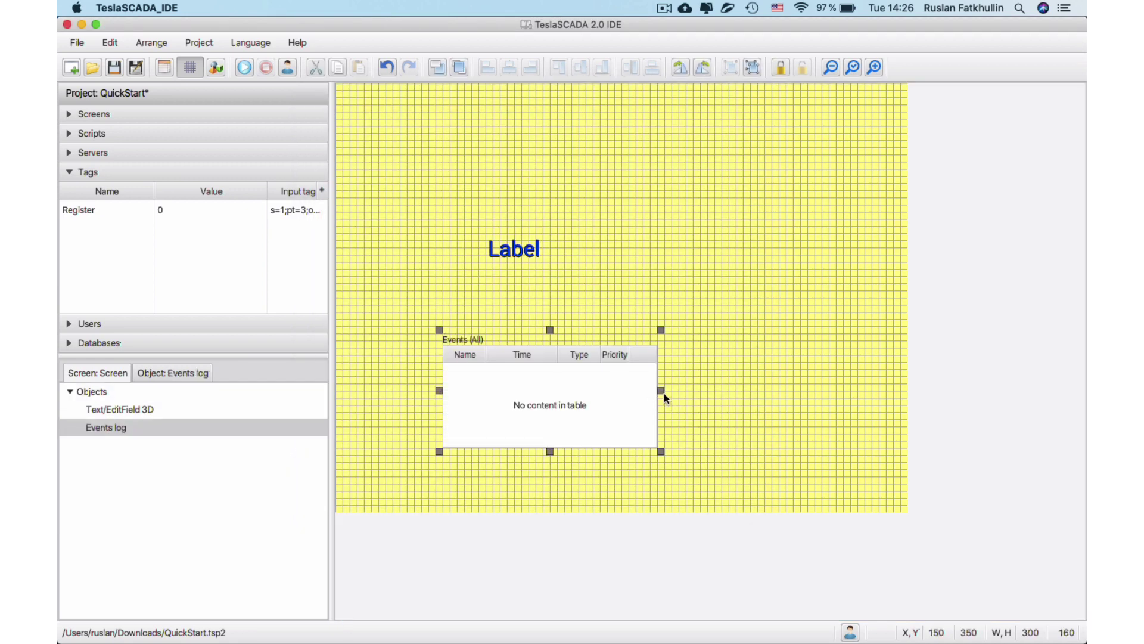
pyautogui.moveTo(663, 392); pyautogui.dragTo(787, 388)
pyautogui.click(738, 386)
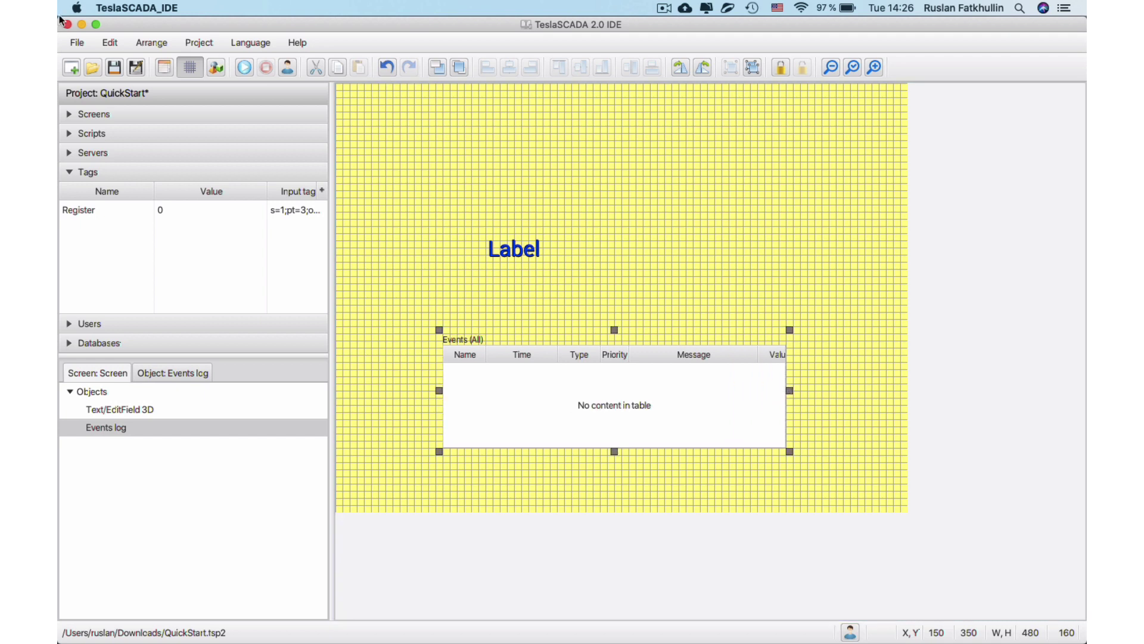
pyautogui.click(114, 67)
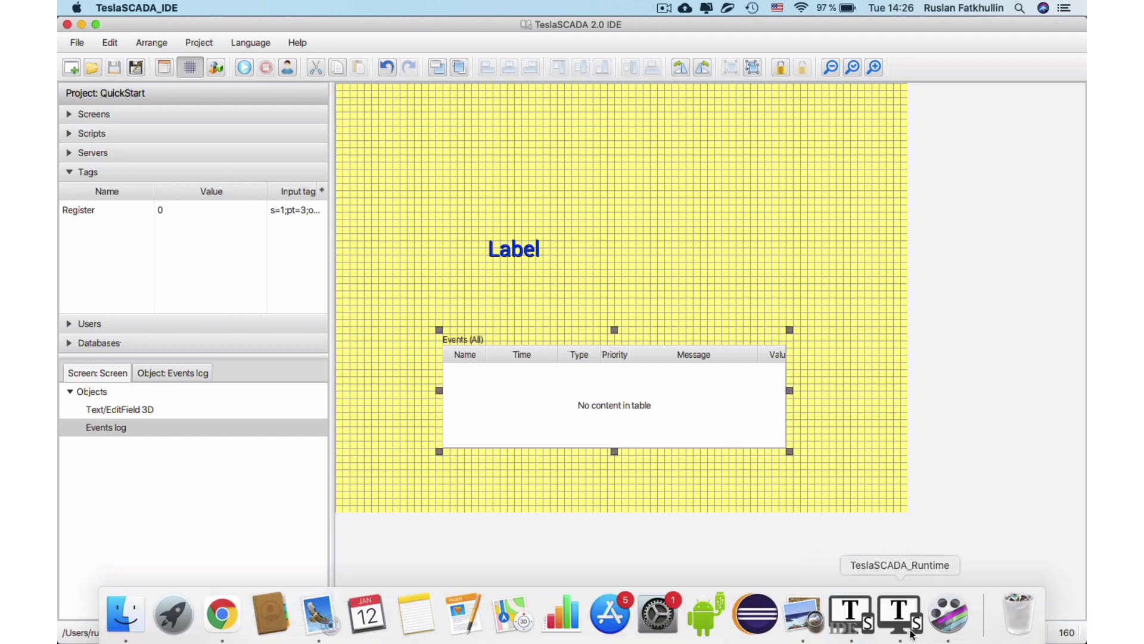
# Open QuickStart.tsp2 in TeslaSCADA Runtime and run it
pyautogui.click(899, 613)
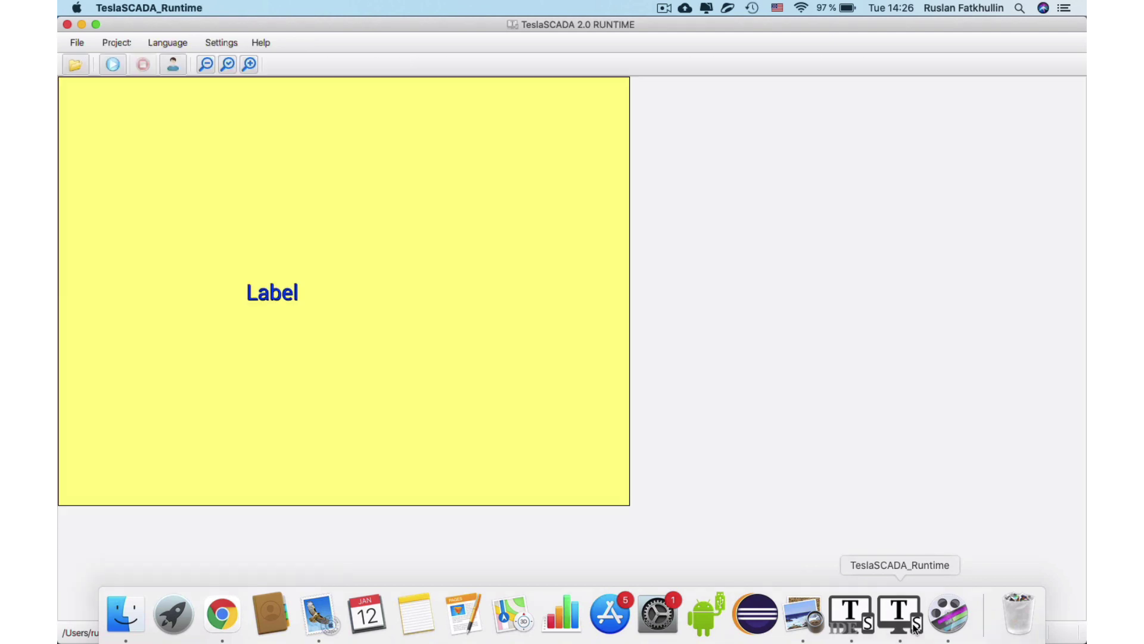
pyautogui.click(77, 69)
pyautogui.doubleClick(435, 86)
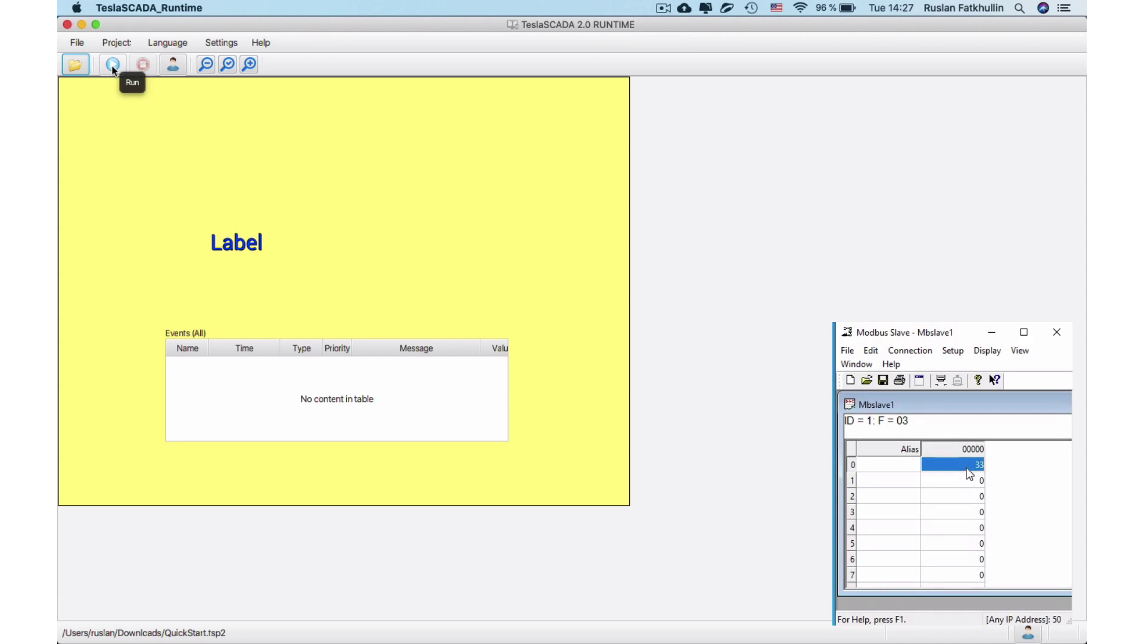
pyautogui.click(113, 65)
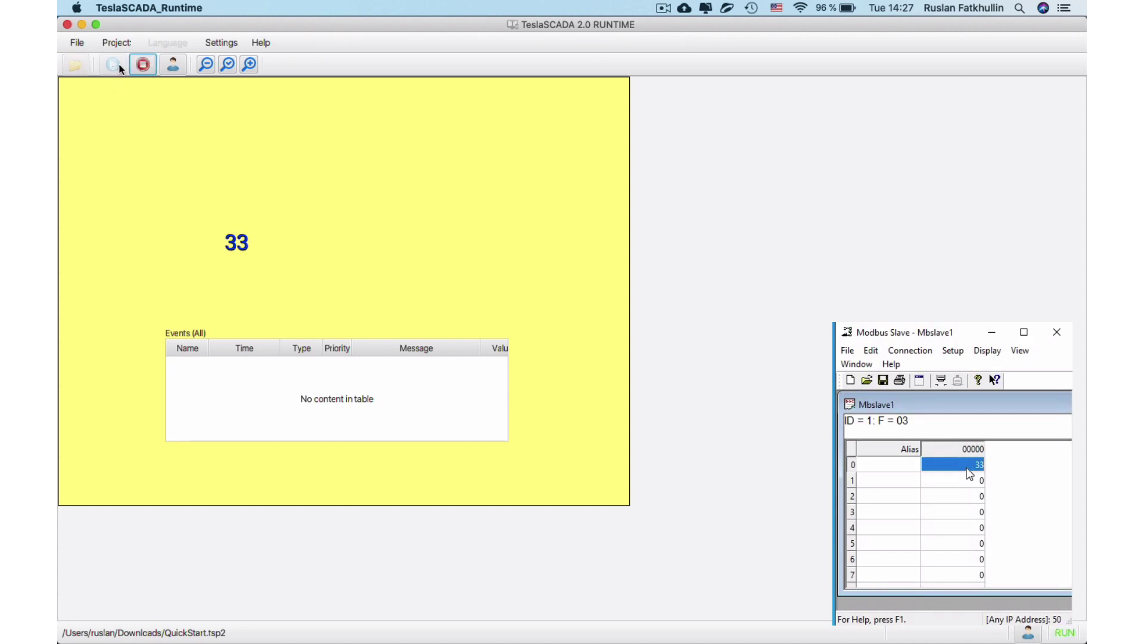
# Set Modbus Slave register 0 to 95 and dismiss the value-too-big alarm
pyautogui.doubleClick(969, 474)
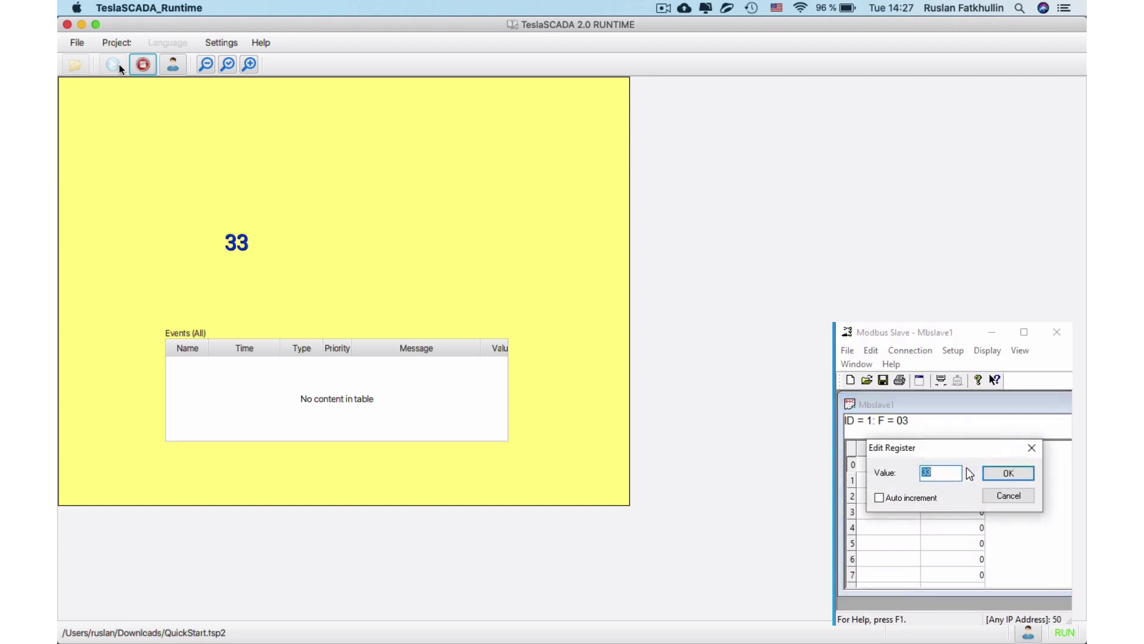
pyautogui.write('95')
pyautogui.press('Return')
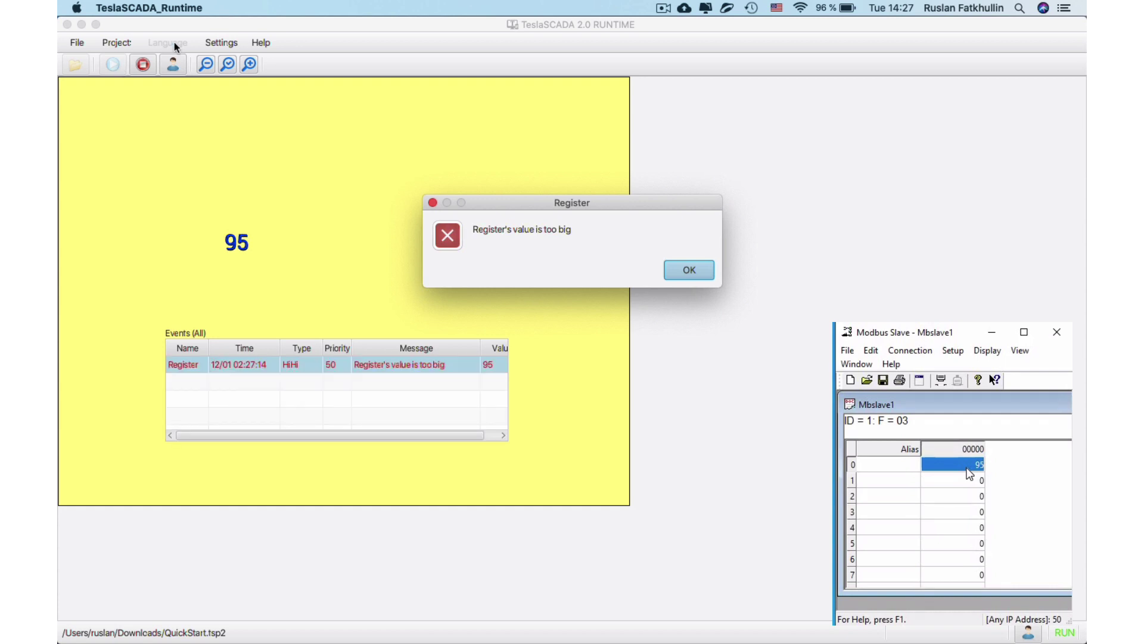
pyautogui.click(689, 270)
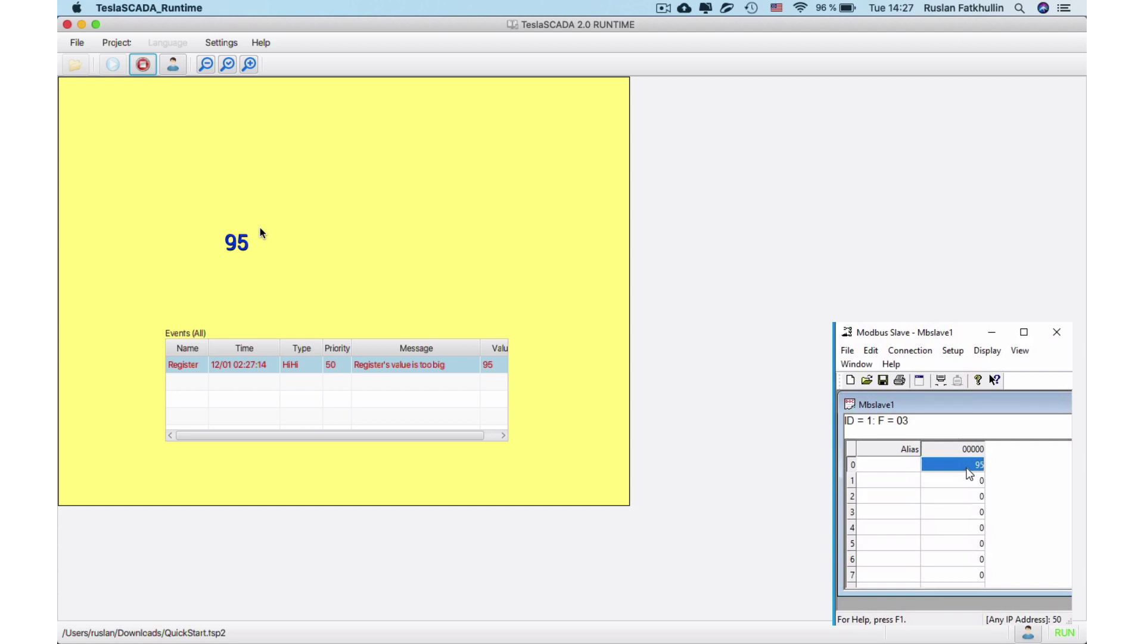
# Set register 0 to 60, then 4, and dismiss the value-too-small alarm
pyautogui.doubleClick(970, 474)
pyautogui.write('60')
pyautogui.press('Return')
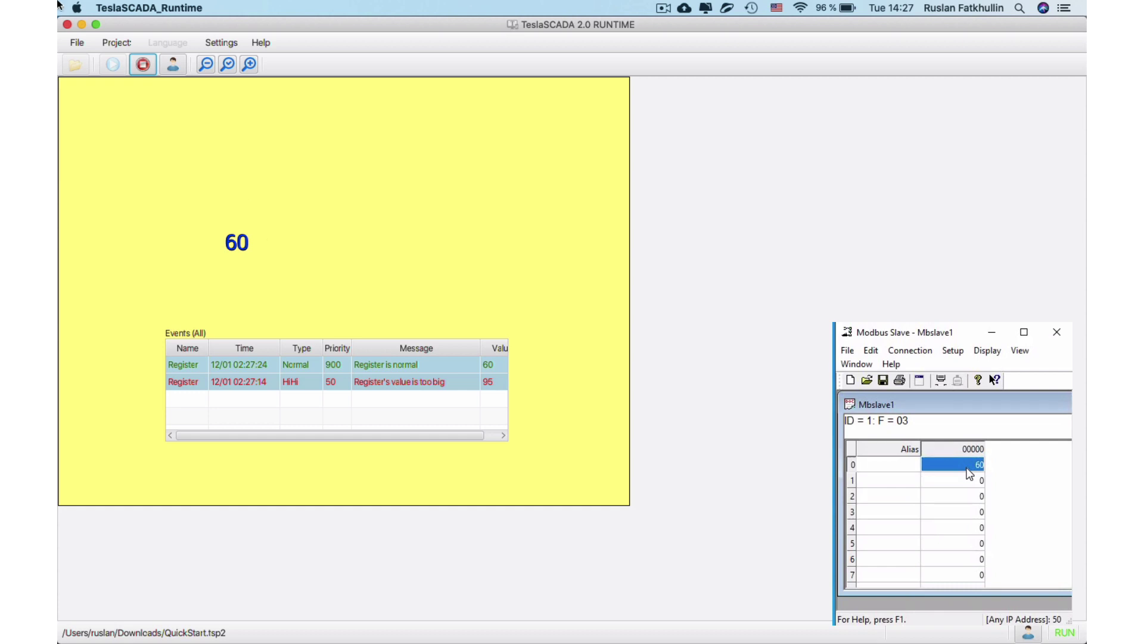
pyautogui.doubleClick(969, 474)
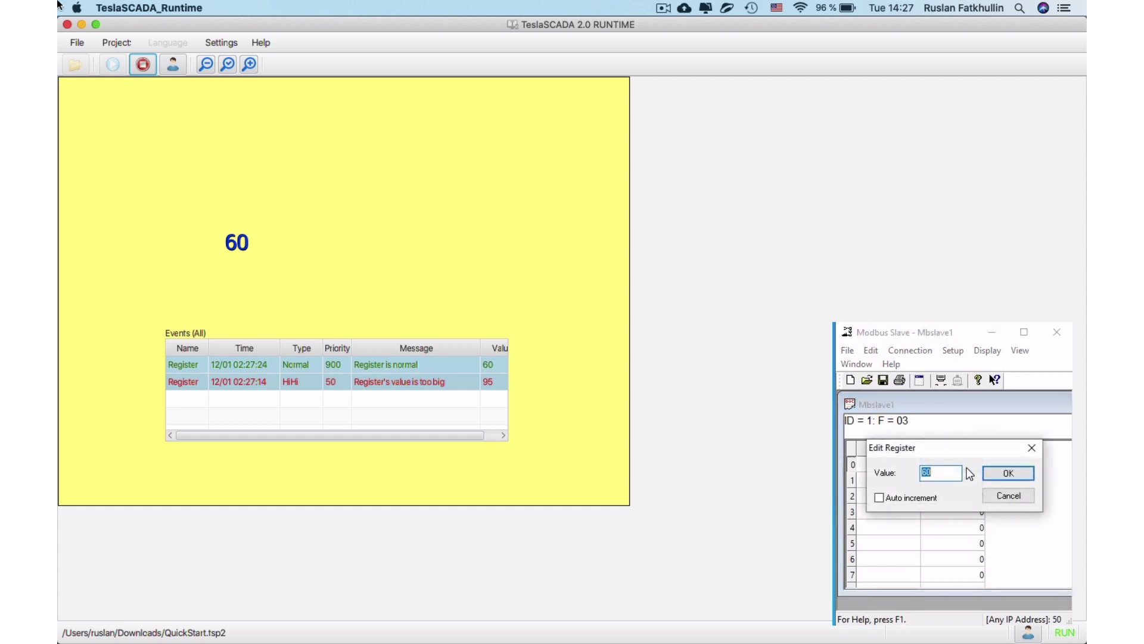
pyautogui.write('4')
pyautogui.press('Return')
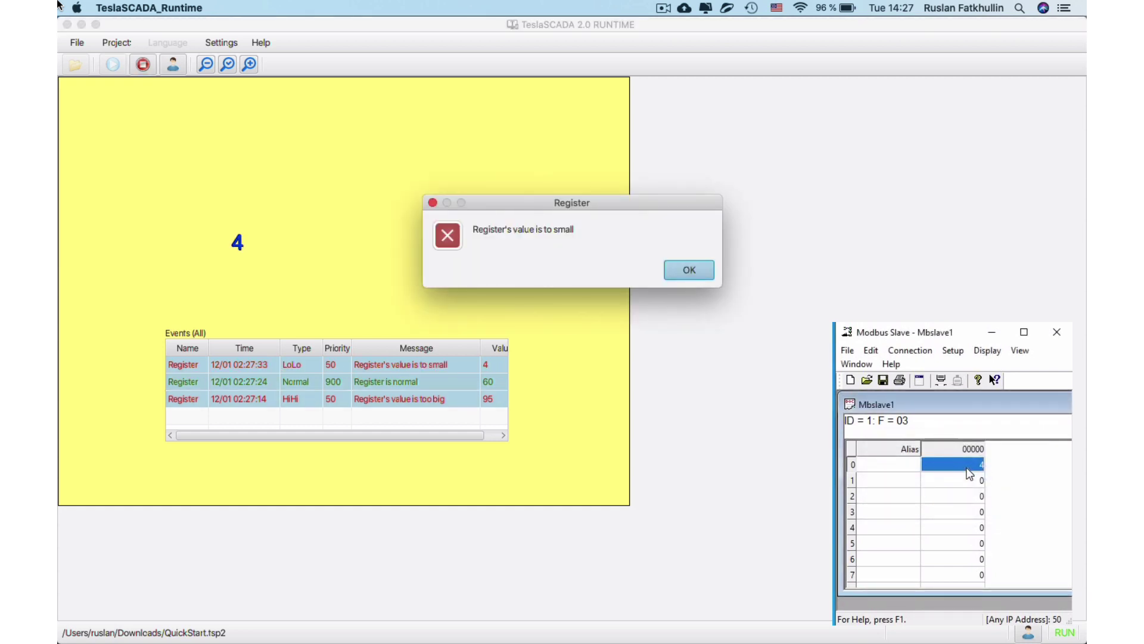
pyautogui.click(700, 273)
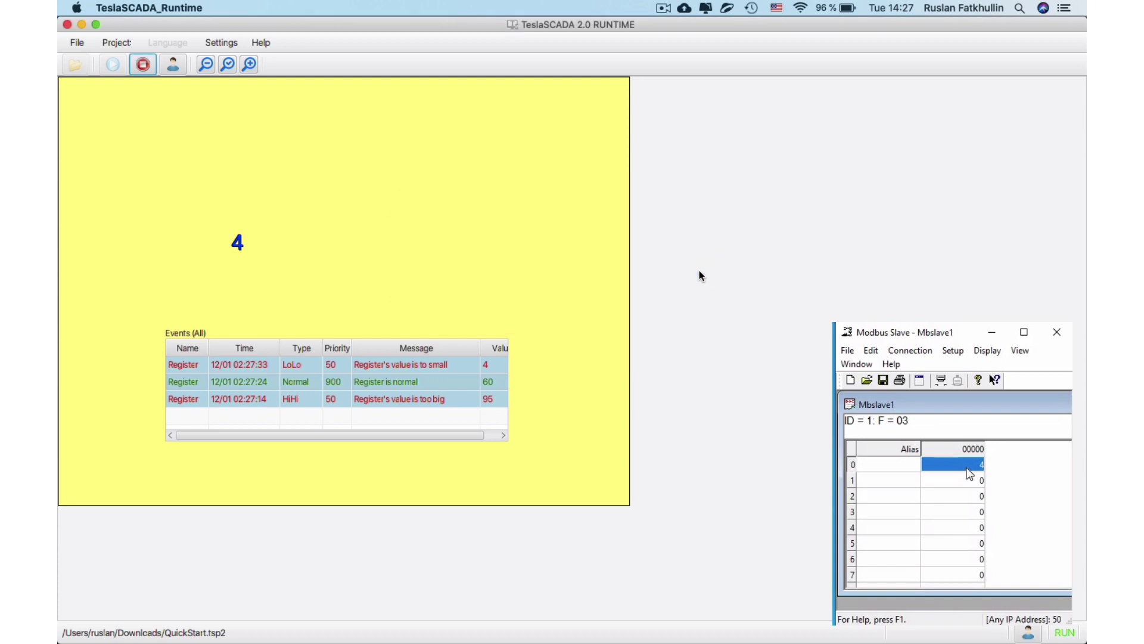
# Stop the runtime and enable Register tag history with a 1000 ms save period
pyautogui.click(139, 66)
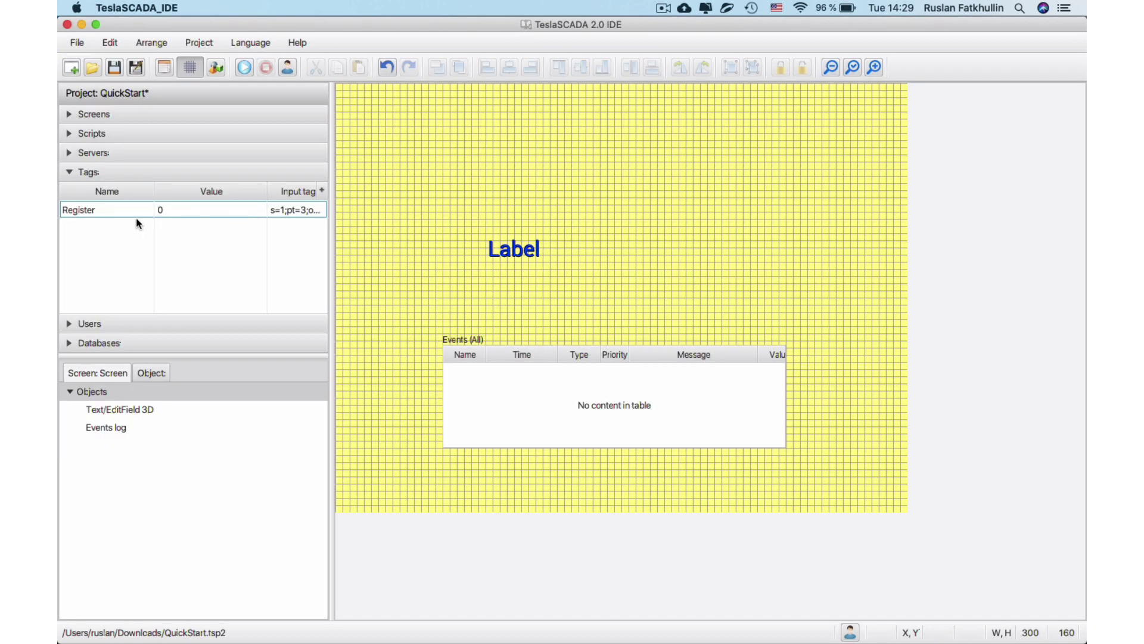
pyautogui.doubleClick(136, 215)
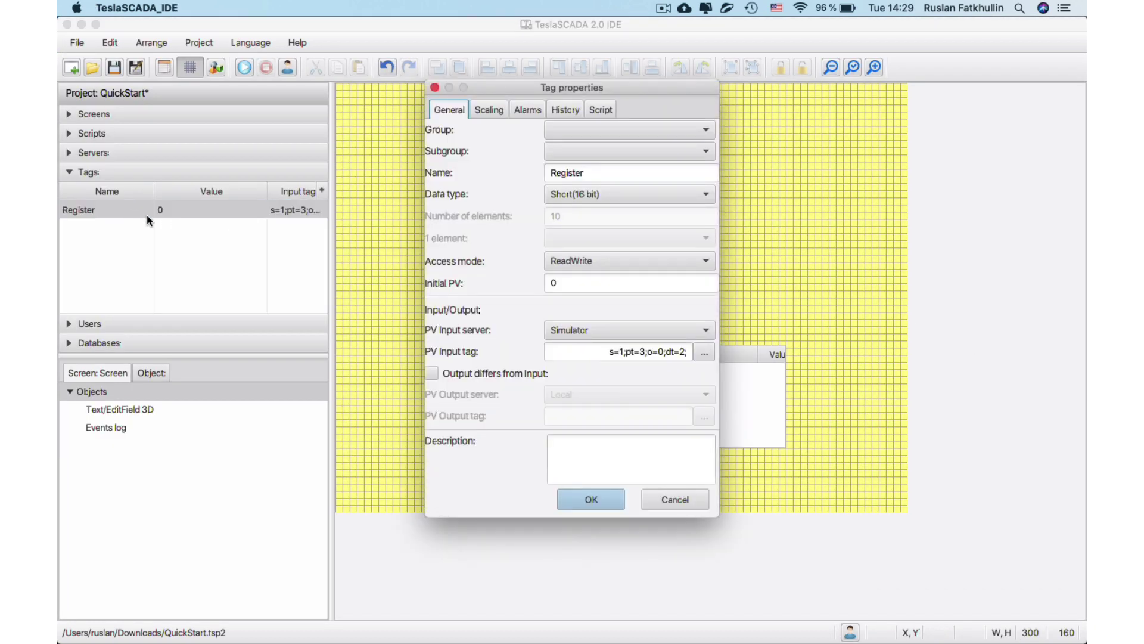
pyautogui.click(546, 108)
pyautogui.click(431, 130)
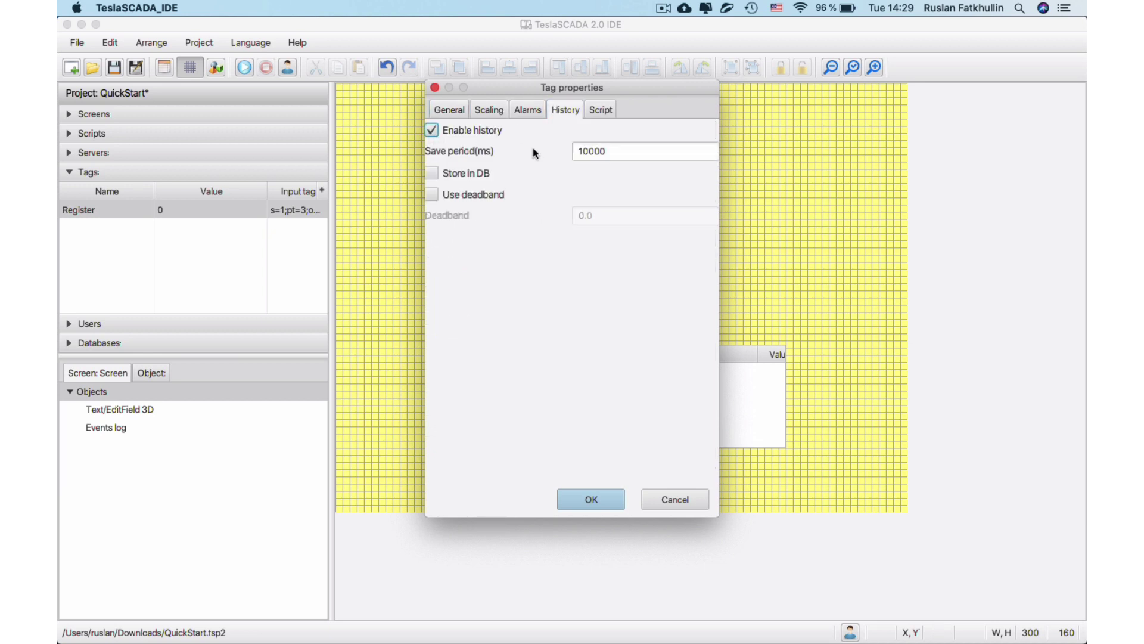
pyautogui.click(606, 151)
pyautogui.press('BackSpace')
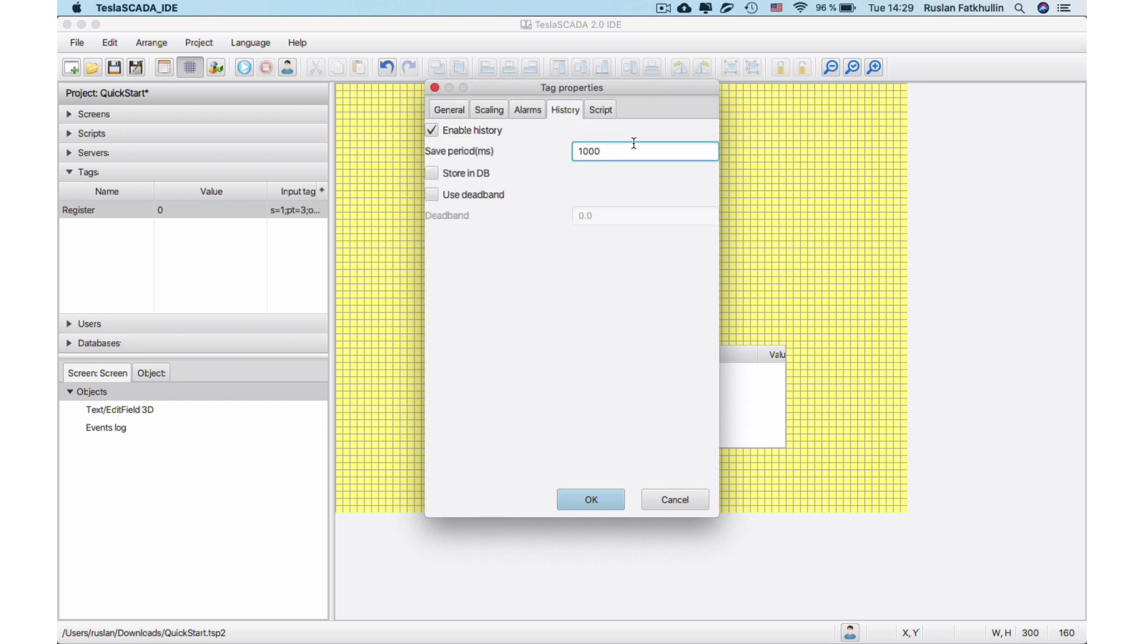
pyautogui.click(590, 500)
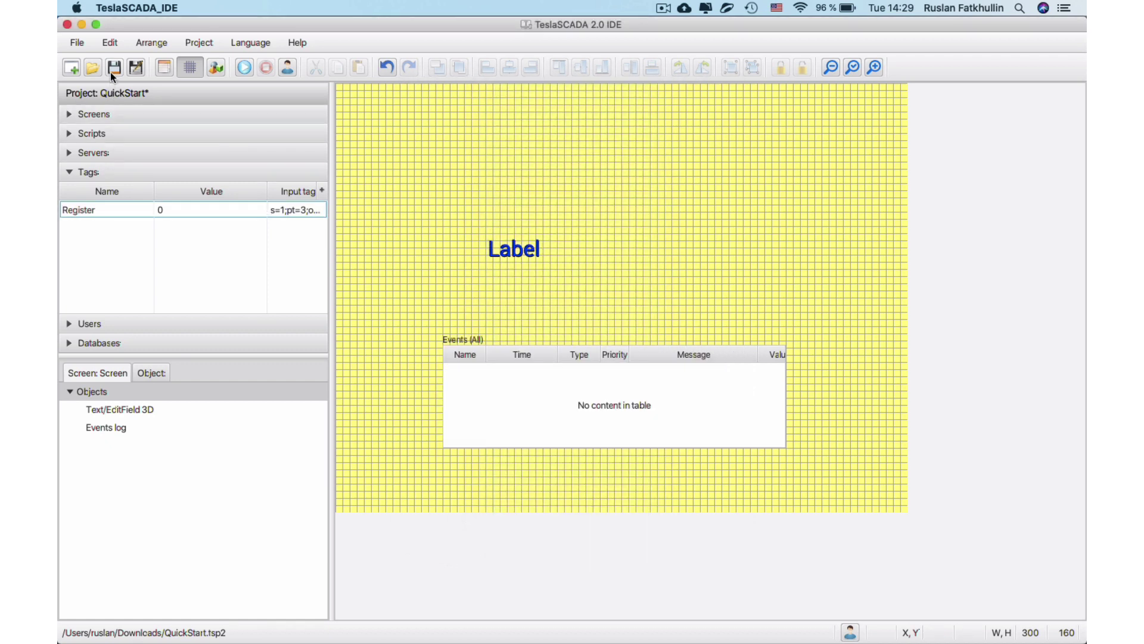
# Add a Real time trend chart to the right of the Label
pyautogui.rightClick(653, 255)
pyautogui.click(658, 264)
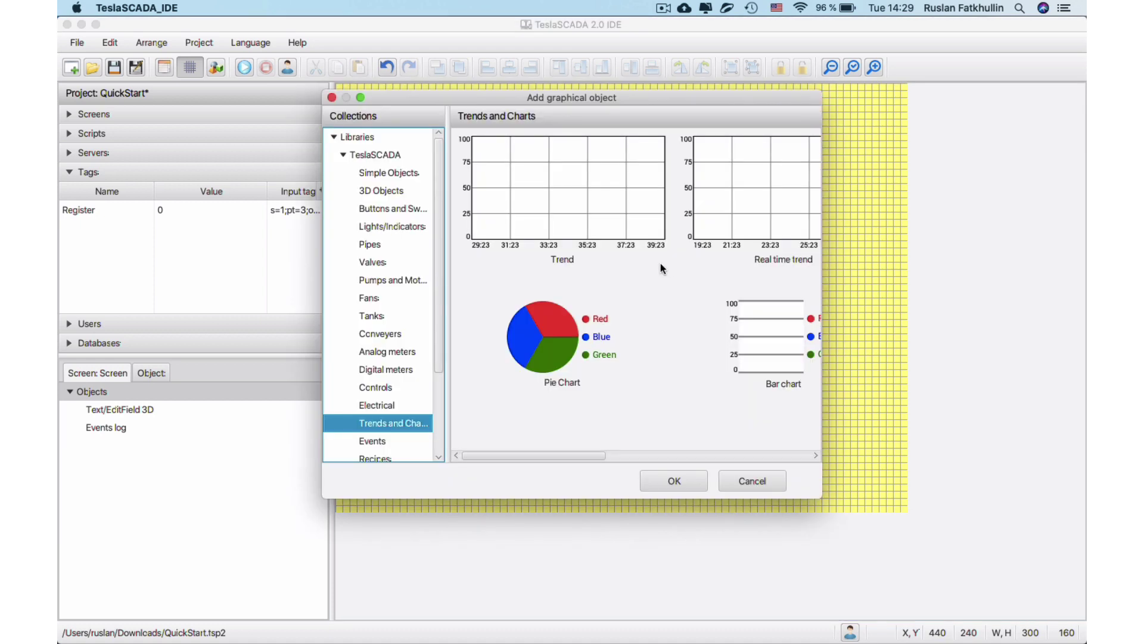
pyautogui.doubleClick(745, 197)
pyautogui.click(675, 202)
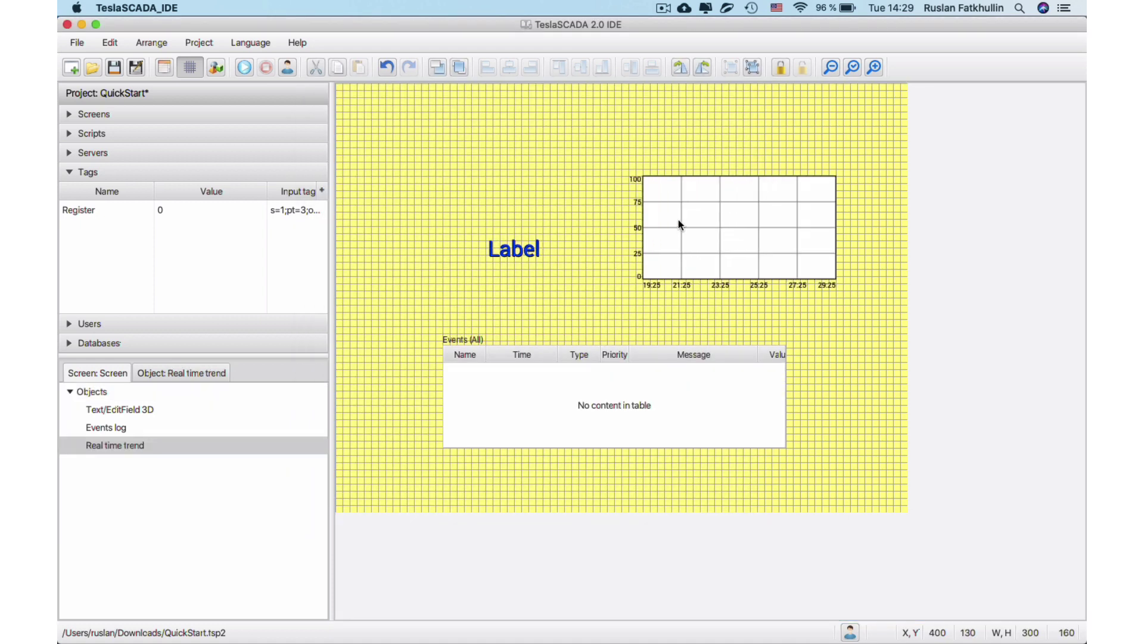
# Give the trend a Curve plotting the Register tag and apply its properties
pyautogui.doubleClick(678, 220)
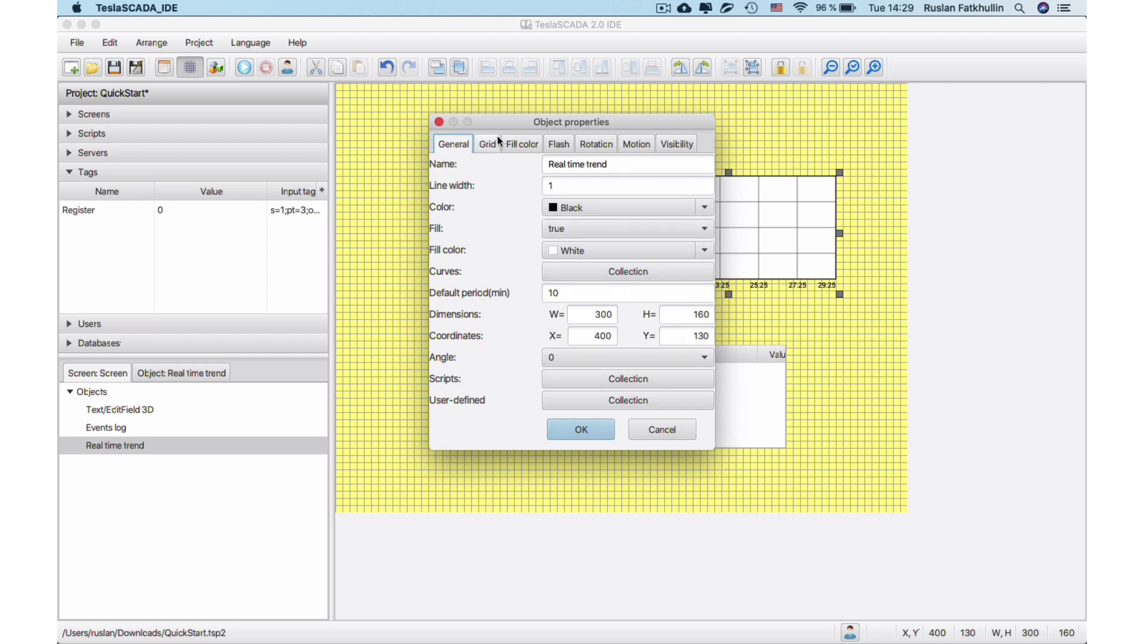
pyautogui.click(612, 271)
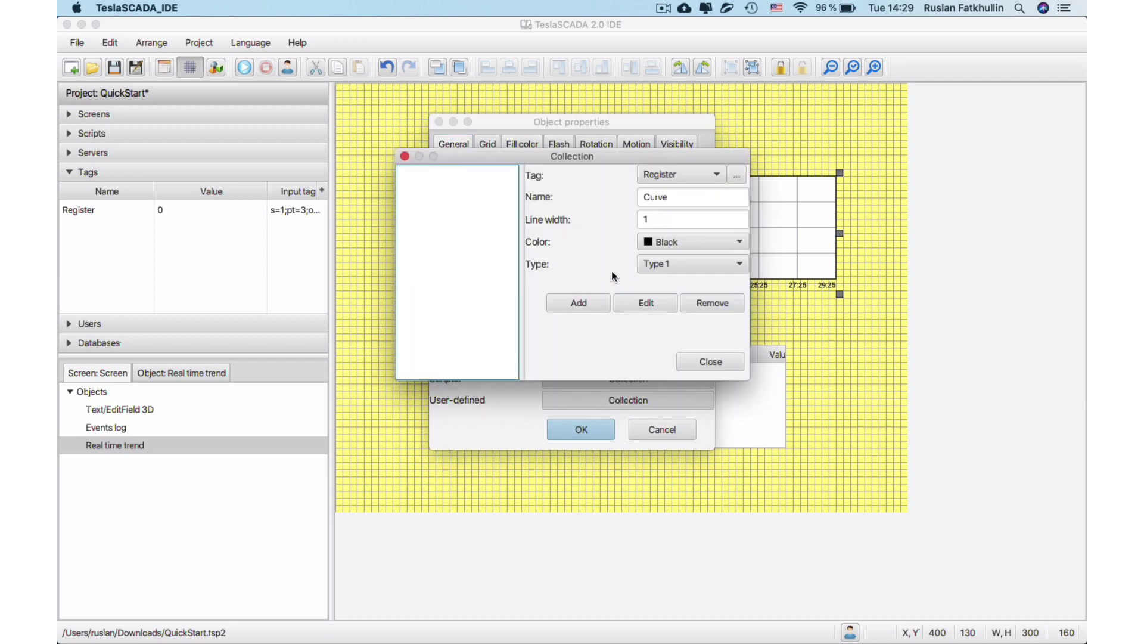
pyautogui.click(591, 302)
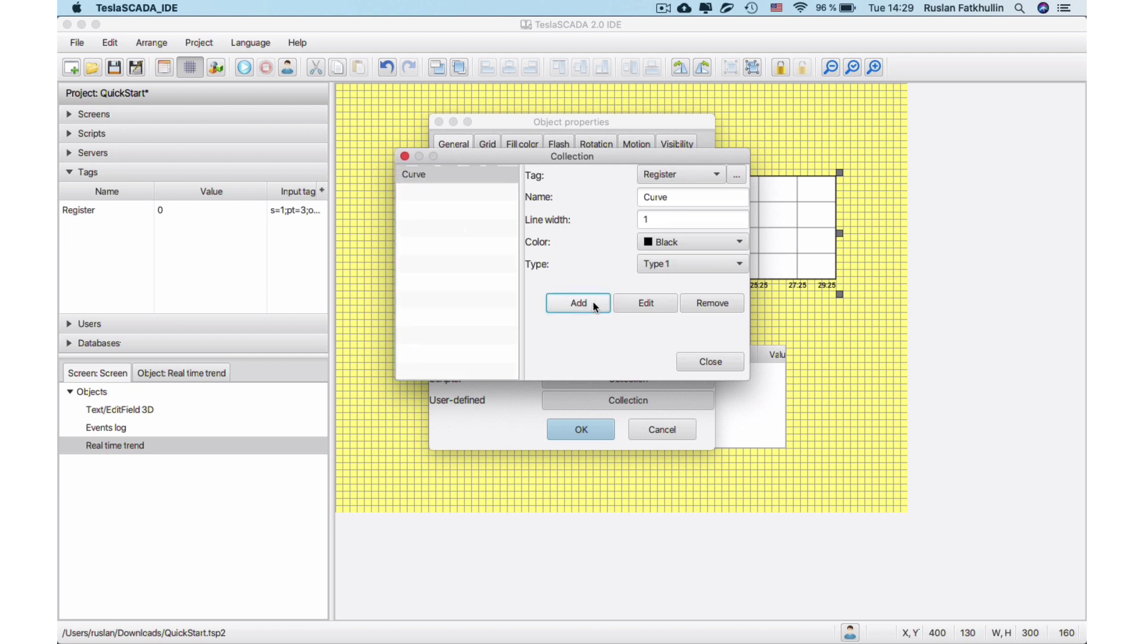
pyautogui.click(711, 361)
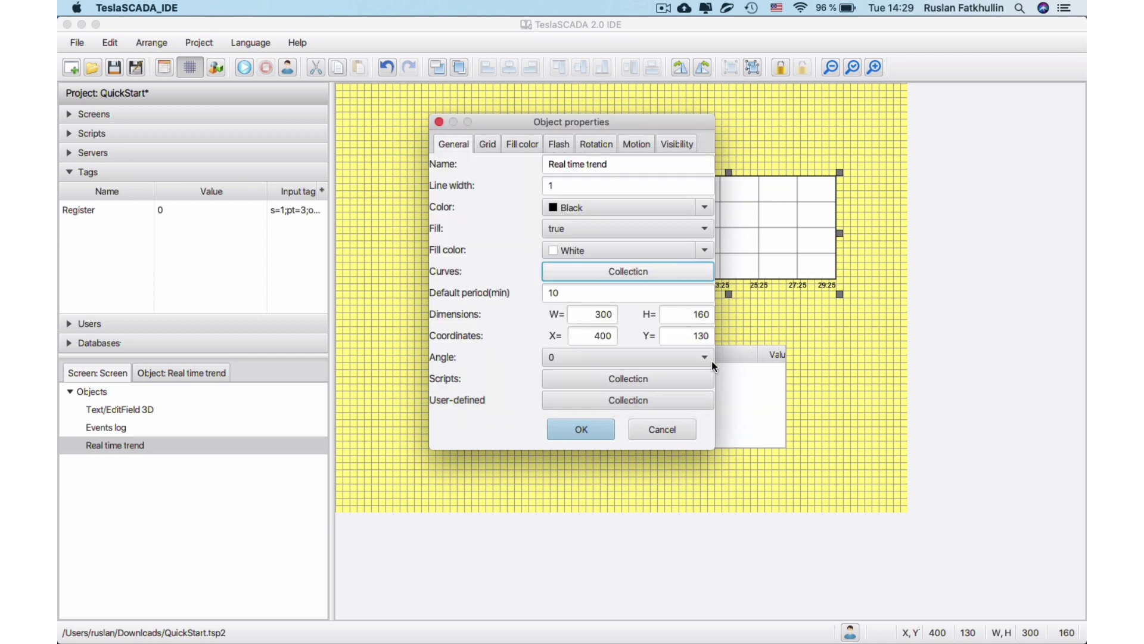
pyautogui.click(587, 427)
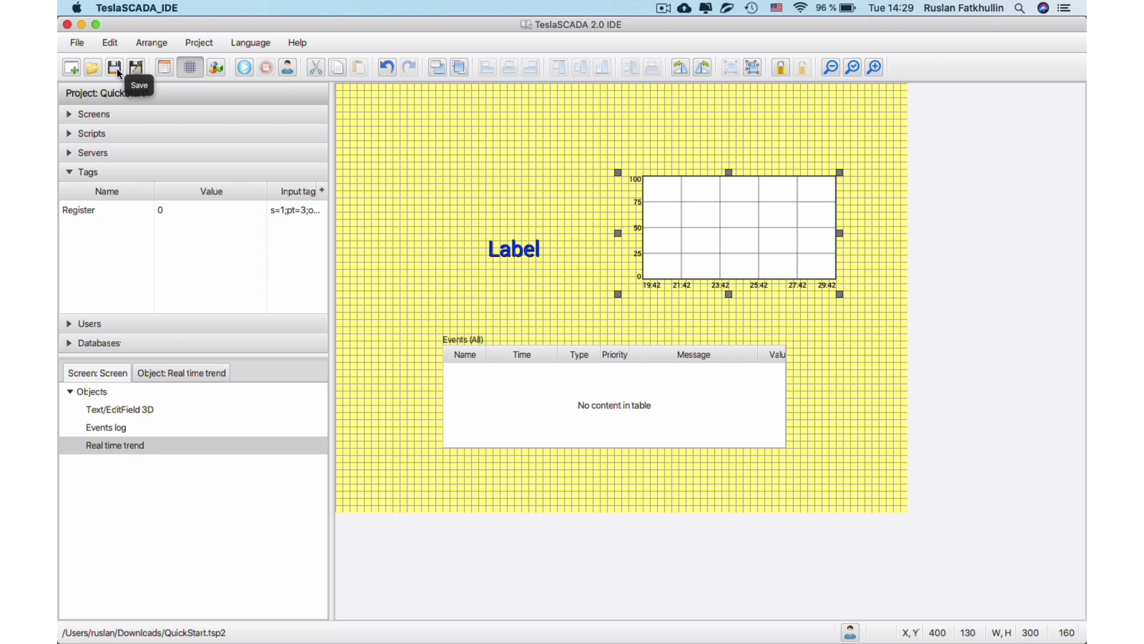
# Save QuickStart, run QuickStart.tsp2 in Runtime, and acknowledge the value-too-small alarm
pyautogui.click(117, 69)
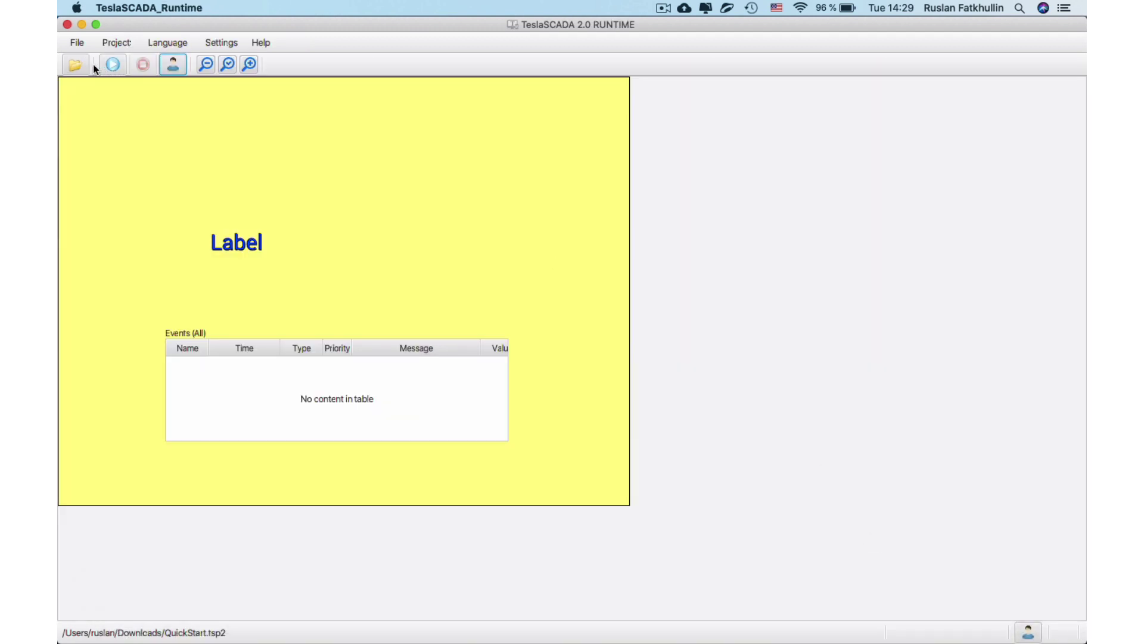
pyautogui.click(79, 66)
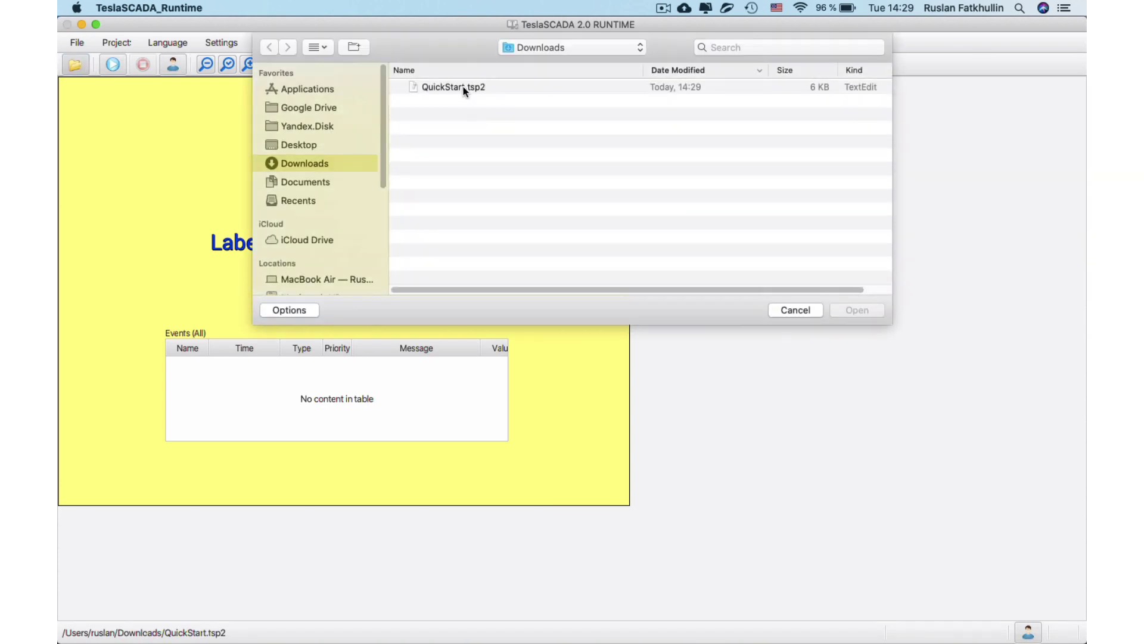
pyautogui.doubleClick(464, 88)
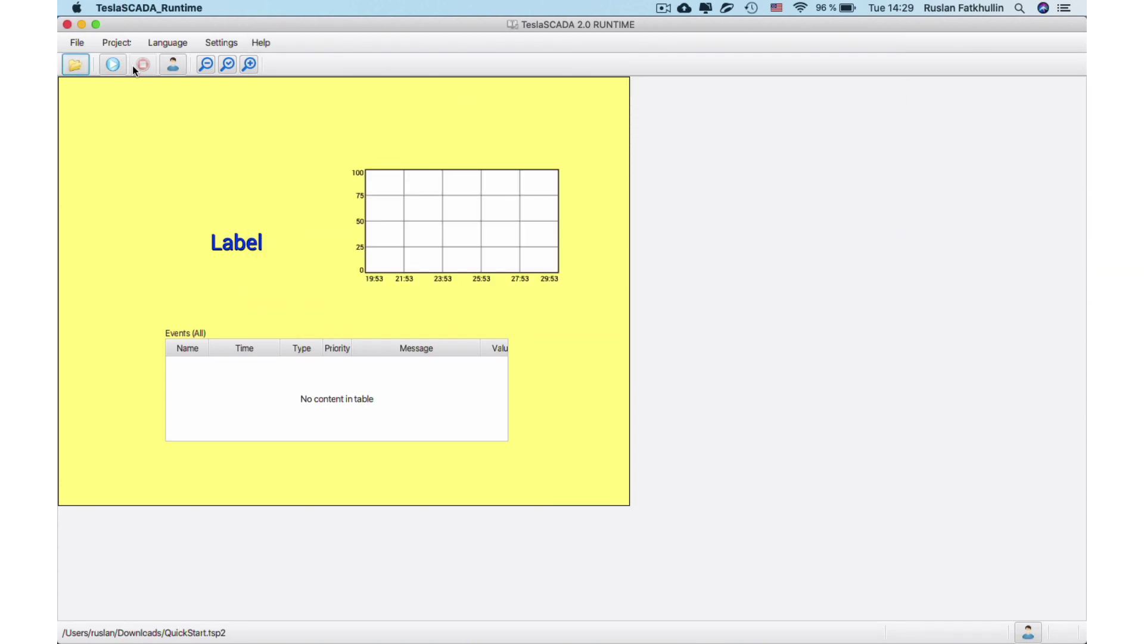
pyautogui.click(114, 65)
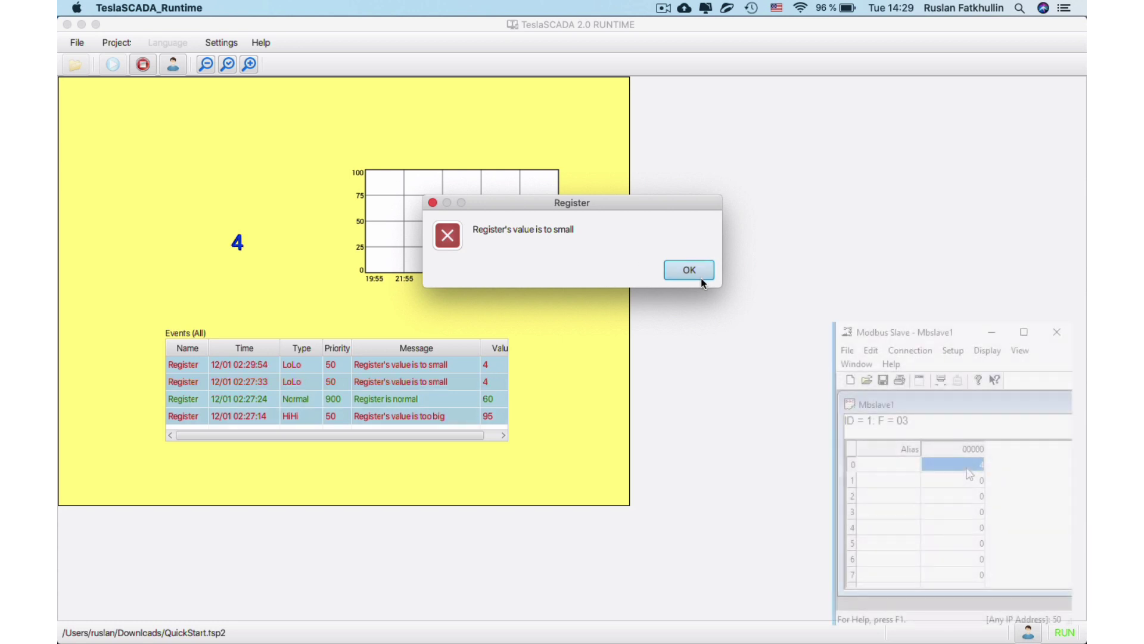
pyautogui.click(697, 273)
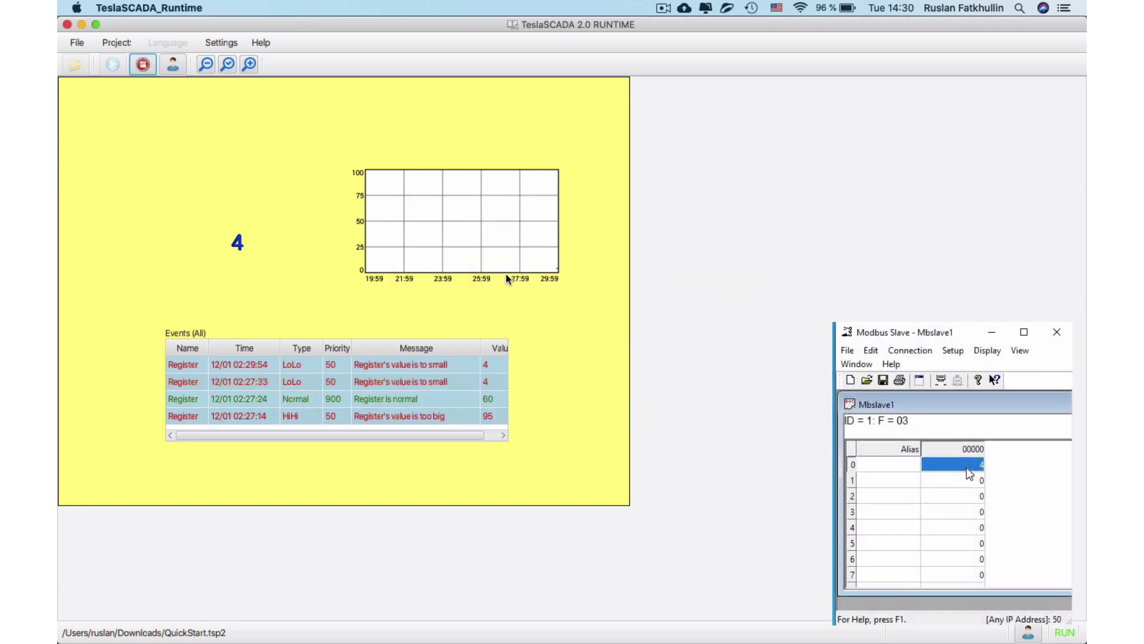
# Set Modbus Slave register 0 to 78, then 45, then 12
pyautogui.doubleClick(967, 469)
pyautogui.write('78')
pyautogui.press('Return')
pyautogui.doubleClick(967, 470)
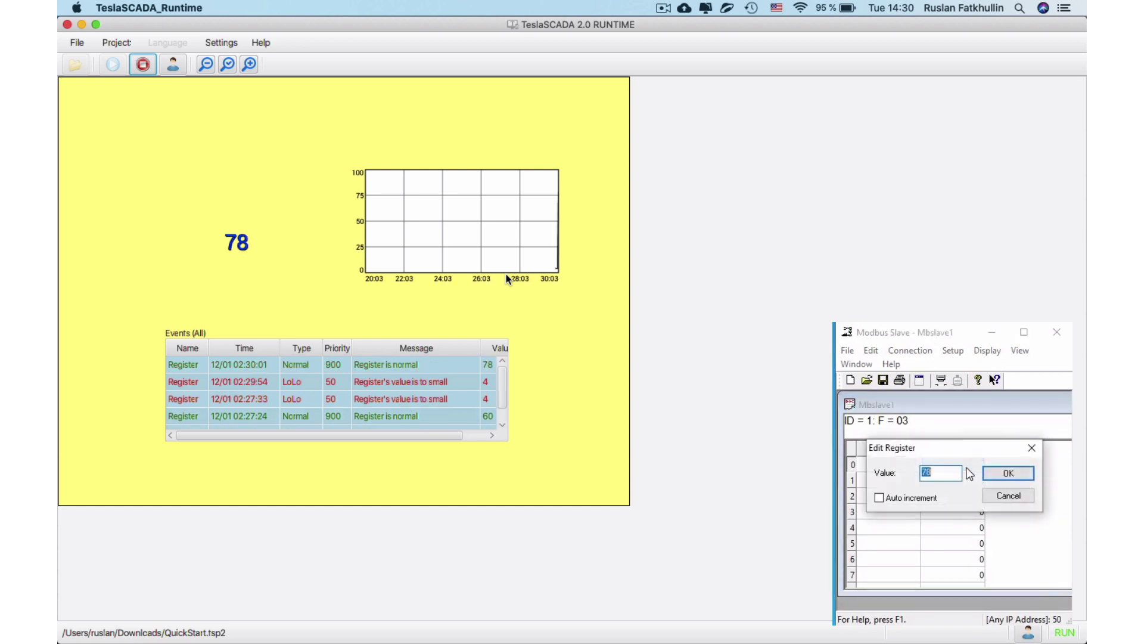
pyautogui.write('45')
pyautogui.press('Return')
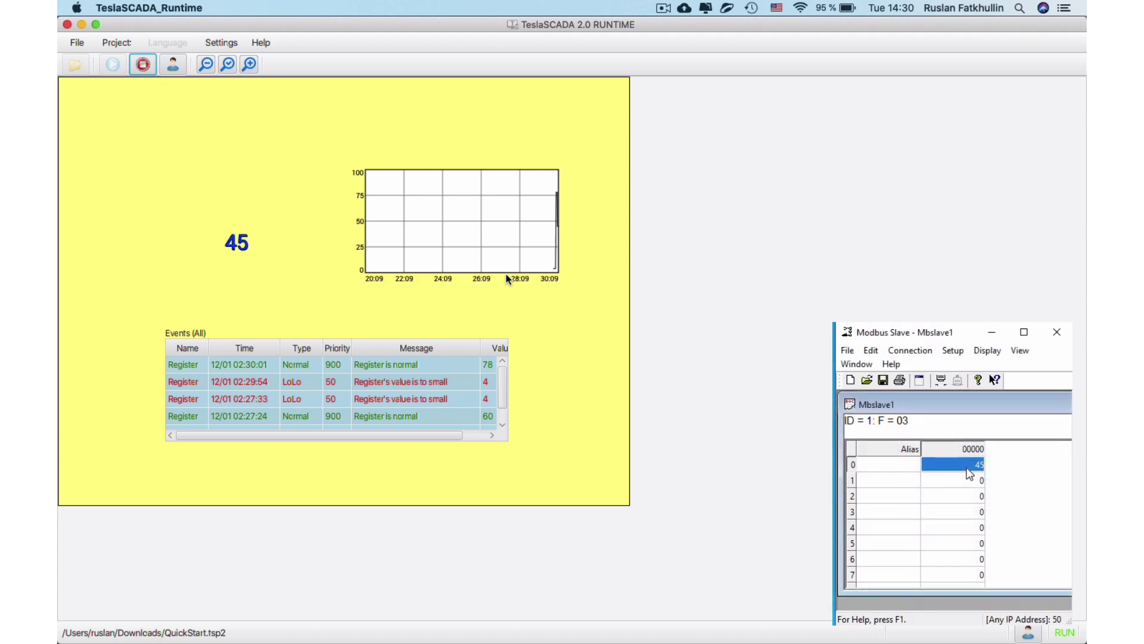
pyautogui.doubleClick(967, 469)
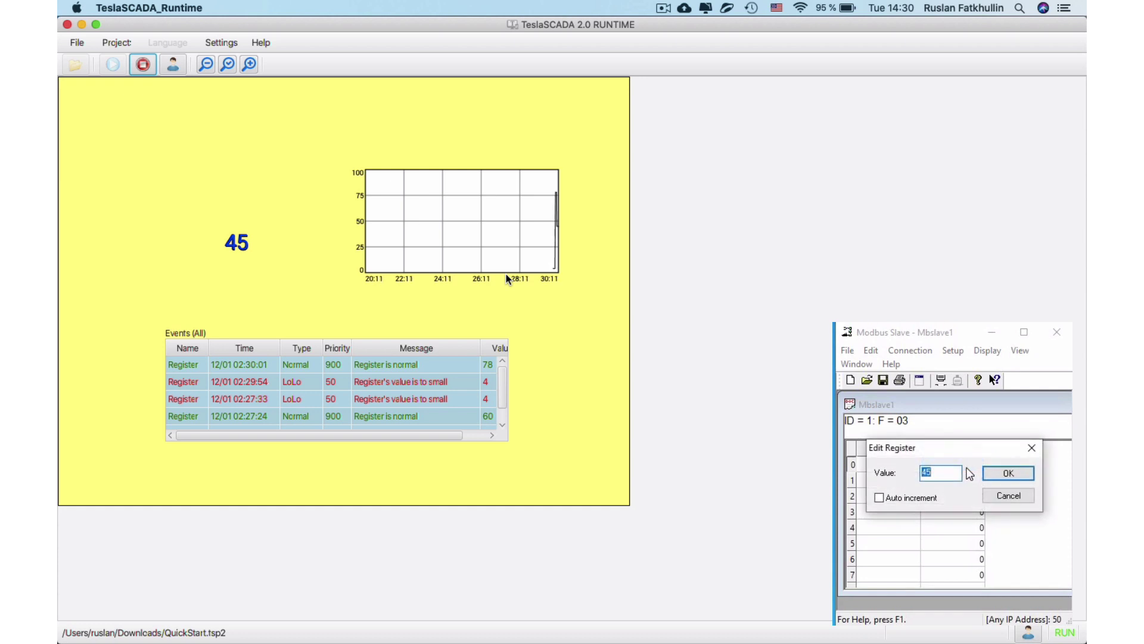
pyautogui.write('12')
pyautogui.press('Return')
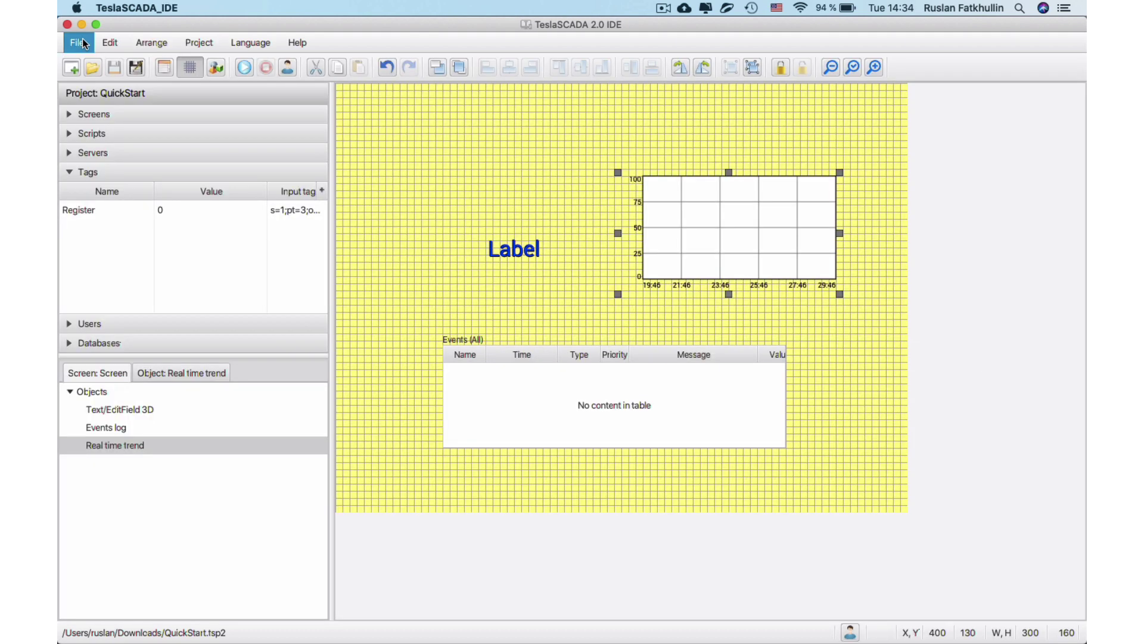
# Load QuickStart onto the samsung (Nexus 10) tablet with File > Load on Device
pyautogui.click(83, 40)
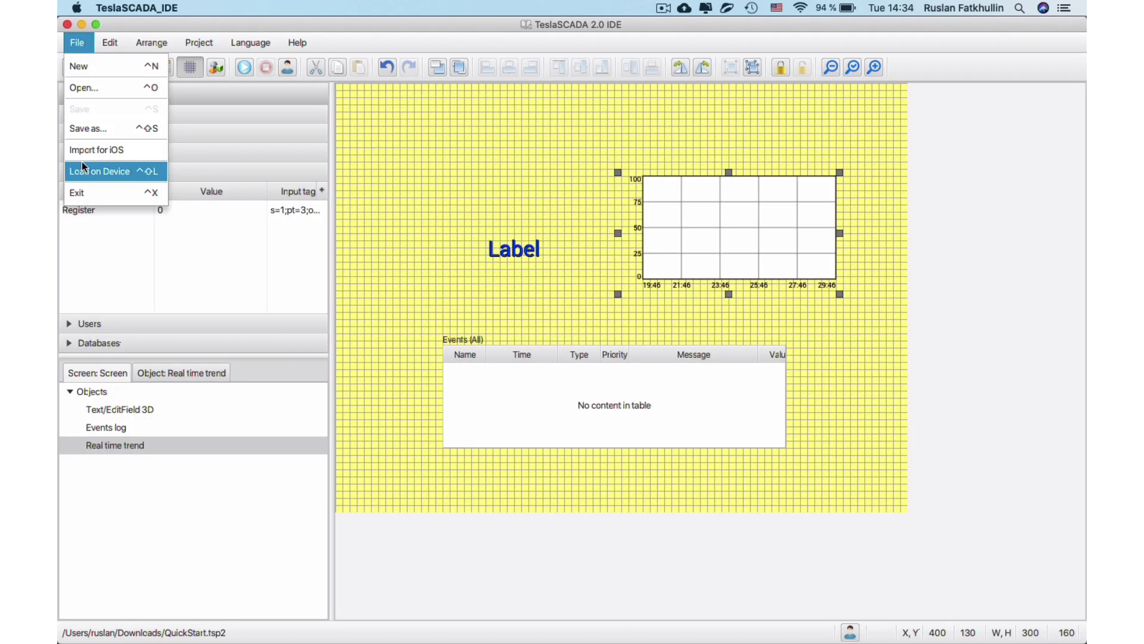
pyautogui.click(83, 171)
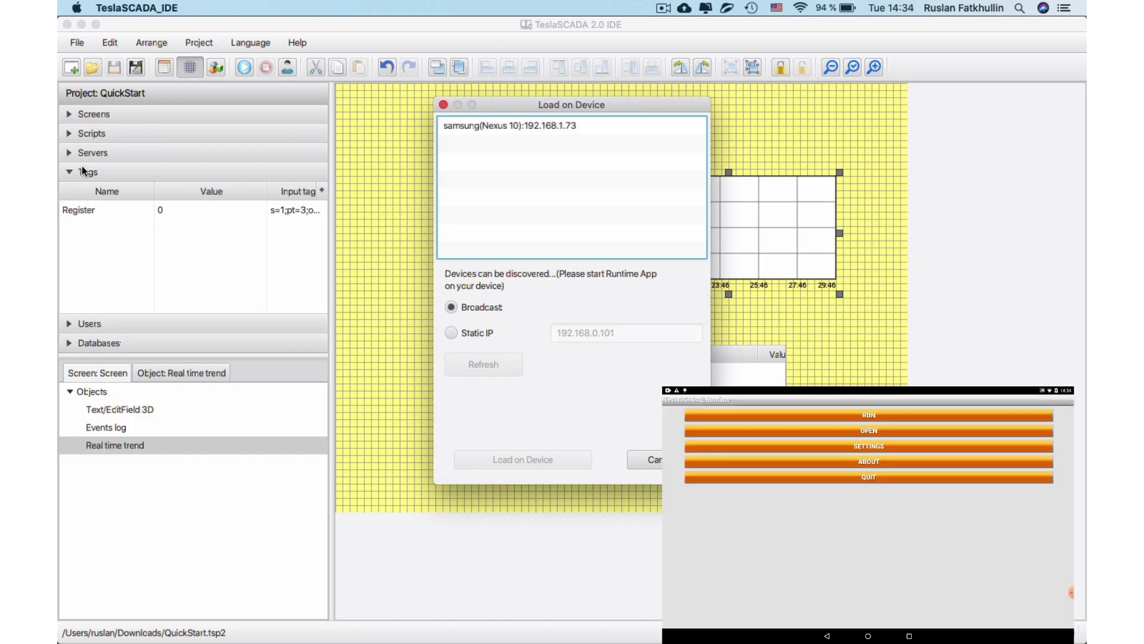
pyautogui.click(472, 127)
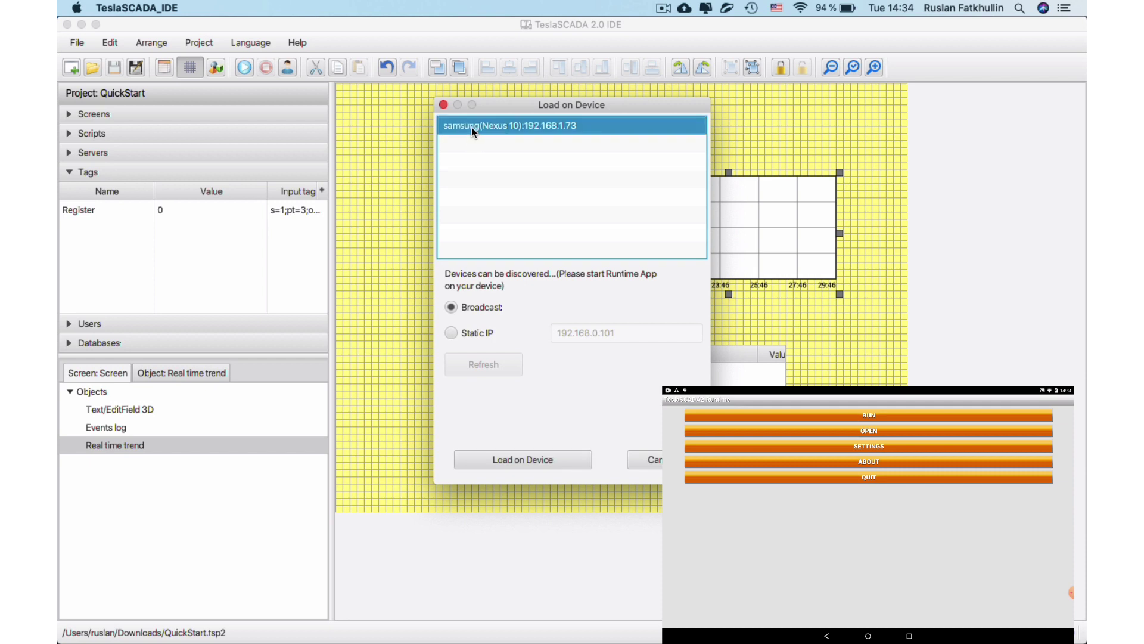
pyautogui.click(490, 463)
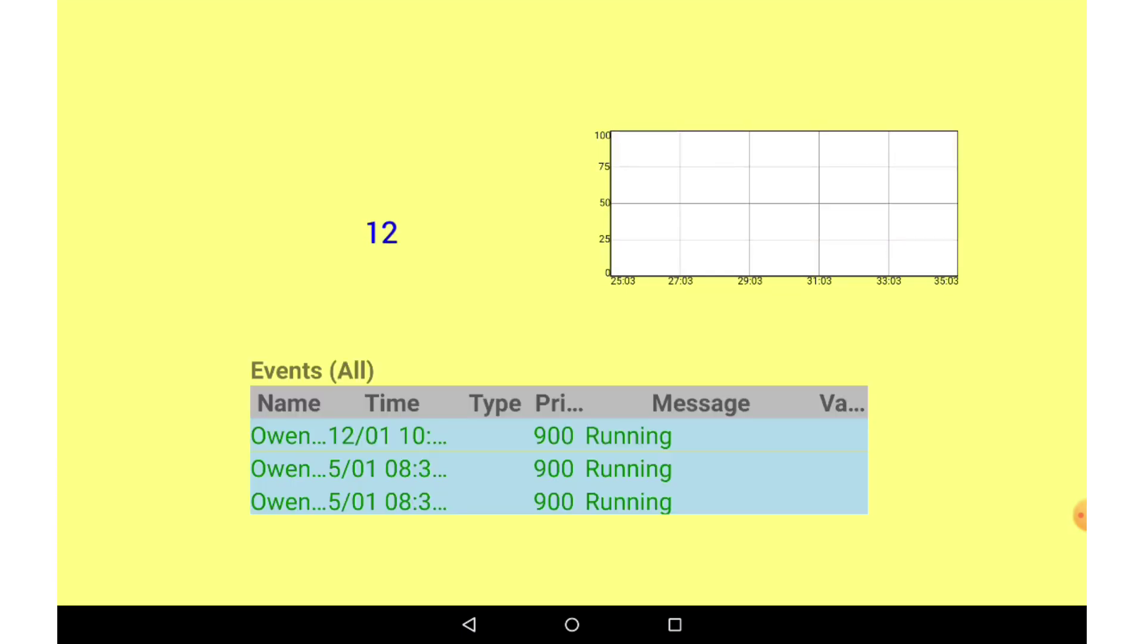
# Scroll through the tablet's events table, then return to the IDE's File menu
pyautogui.scroll(-1, 559, 466)
pyautogui.scroll(-1, 559, 467)
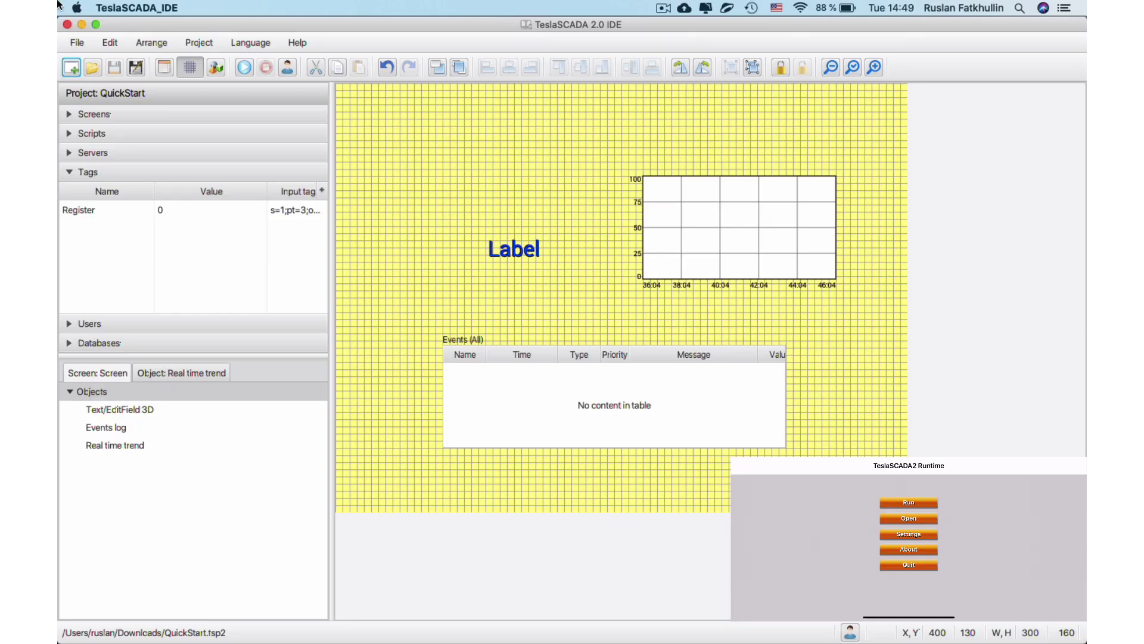
pyautogui.click(76, 43)
# Export the project for iOS as QuickStart.tsp2db, replacing the existing file
pyautogui.click(83, 149)
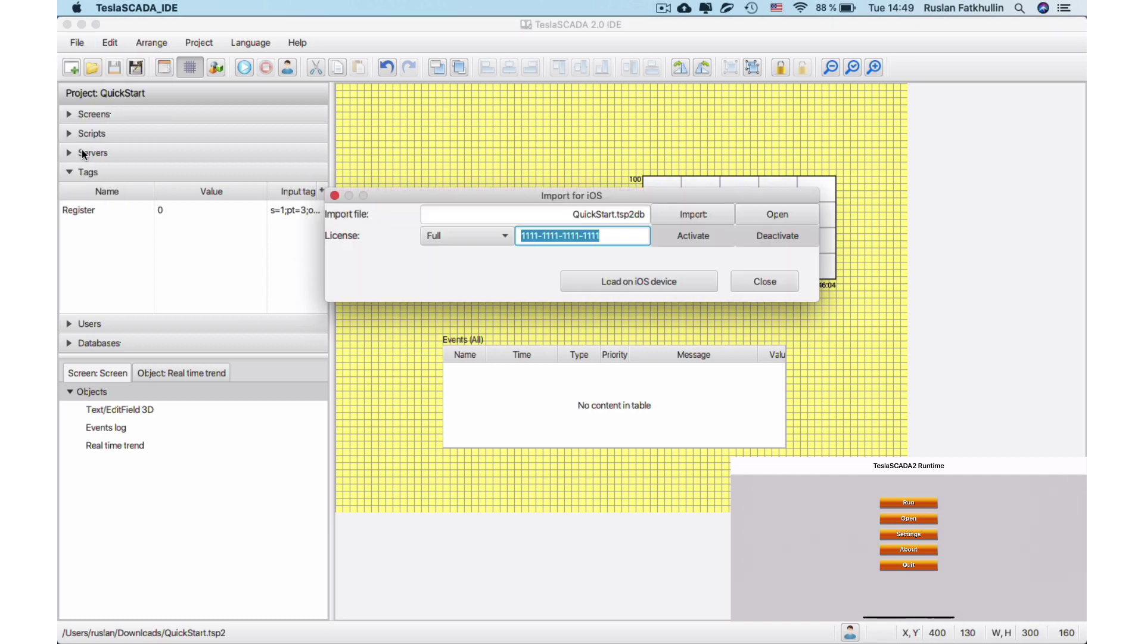
pyautogui.click(686, 216)
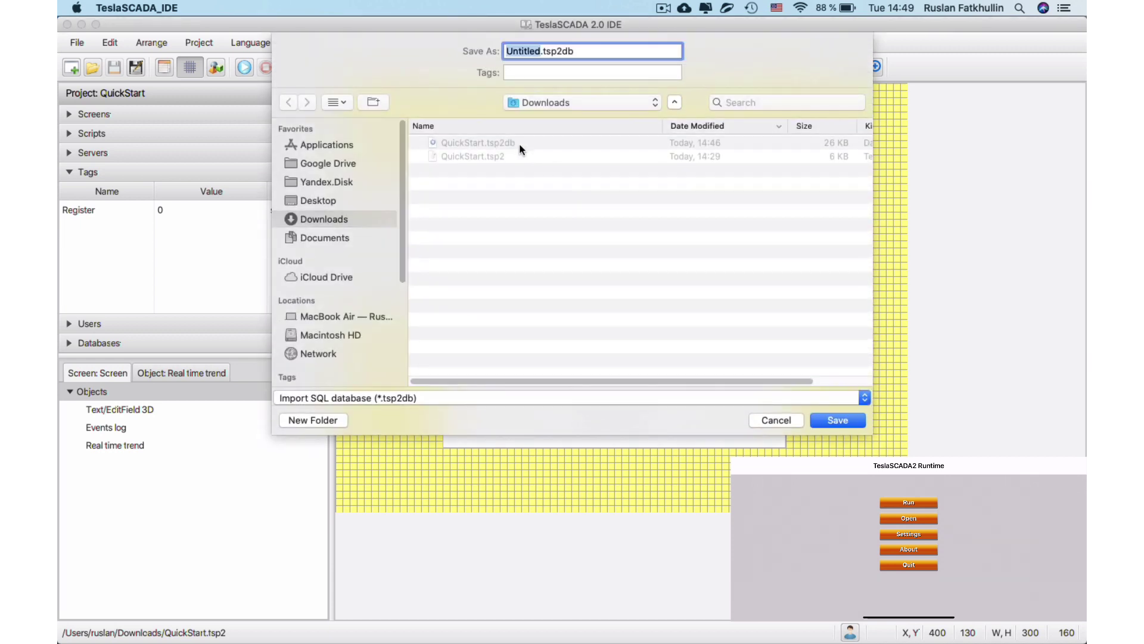
pyautogui.click(514, 143)
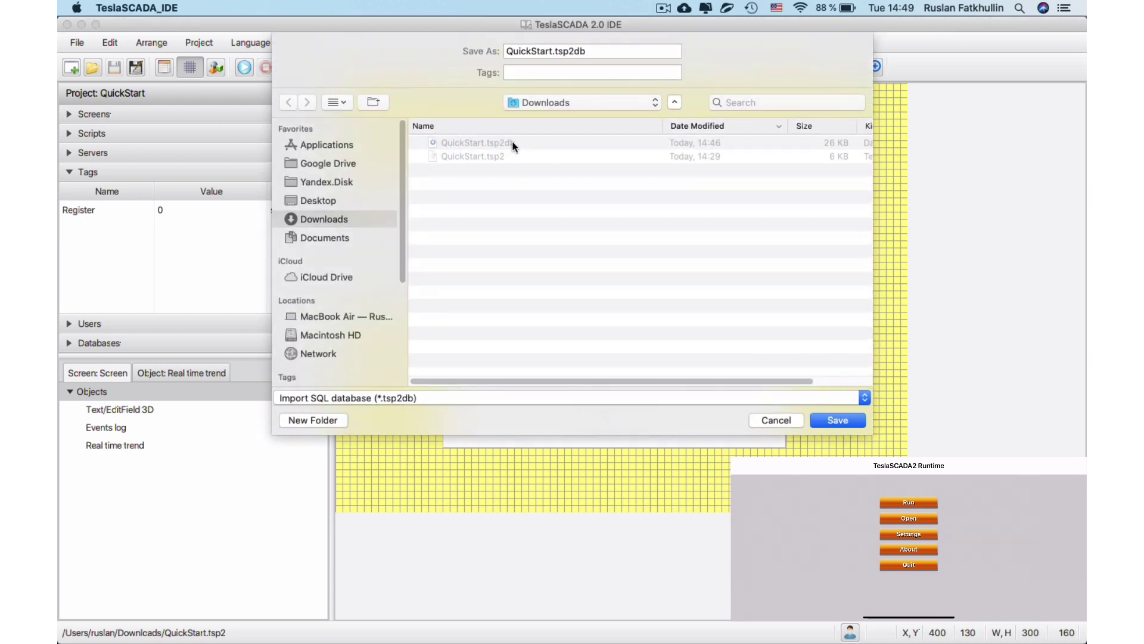
pyautogui.doubleClick(556, 51)
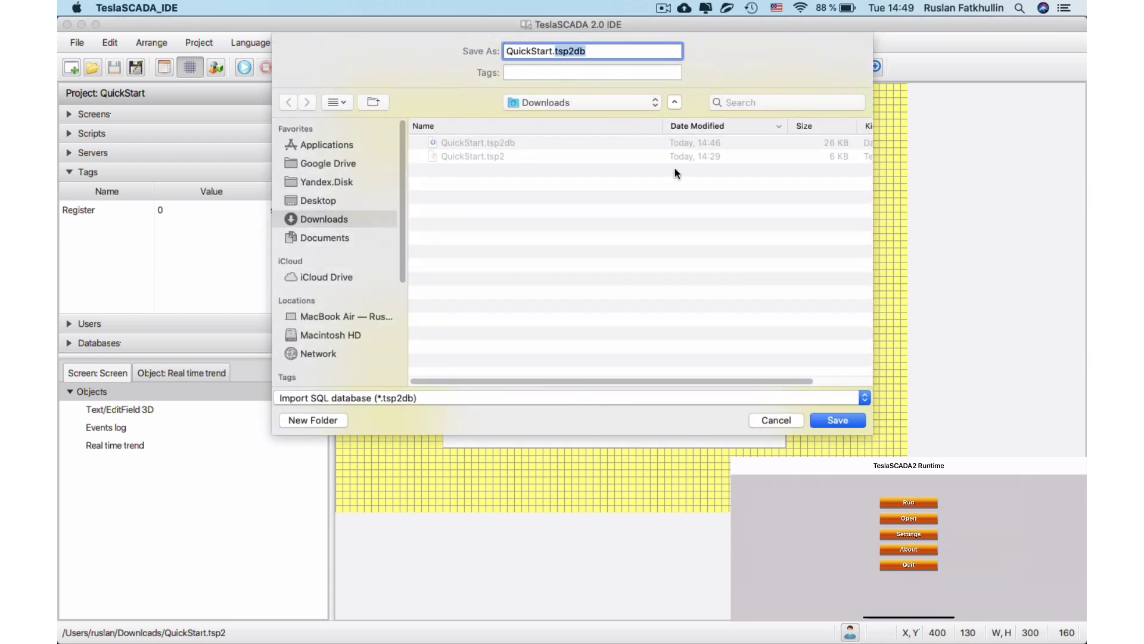
pyautogui.click(828, 420)
pyautogui.click(697, 117)
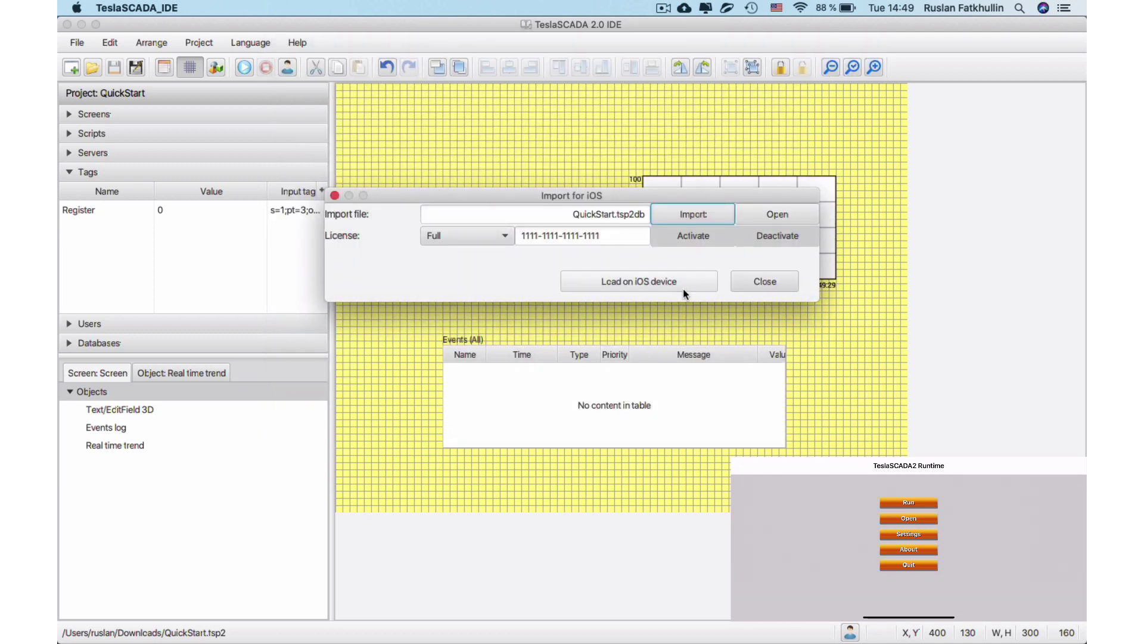
# Upload QuickStart to the iPhone11 via Load on iOS device
pyautogui.click(662, 284)
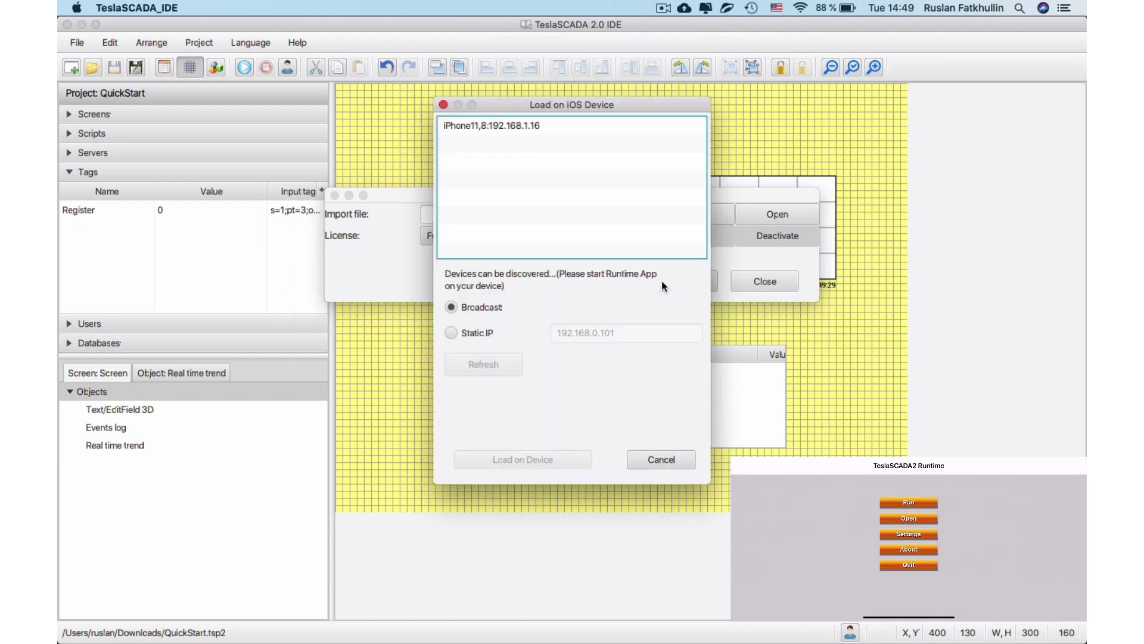
pyautogui.click(528, 127)
pyautogui.click(497, 453)
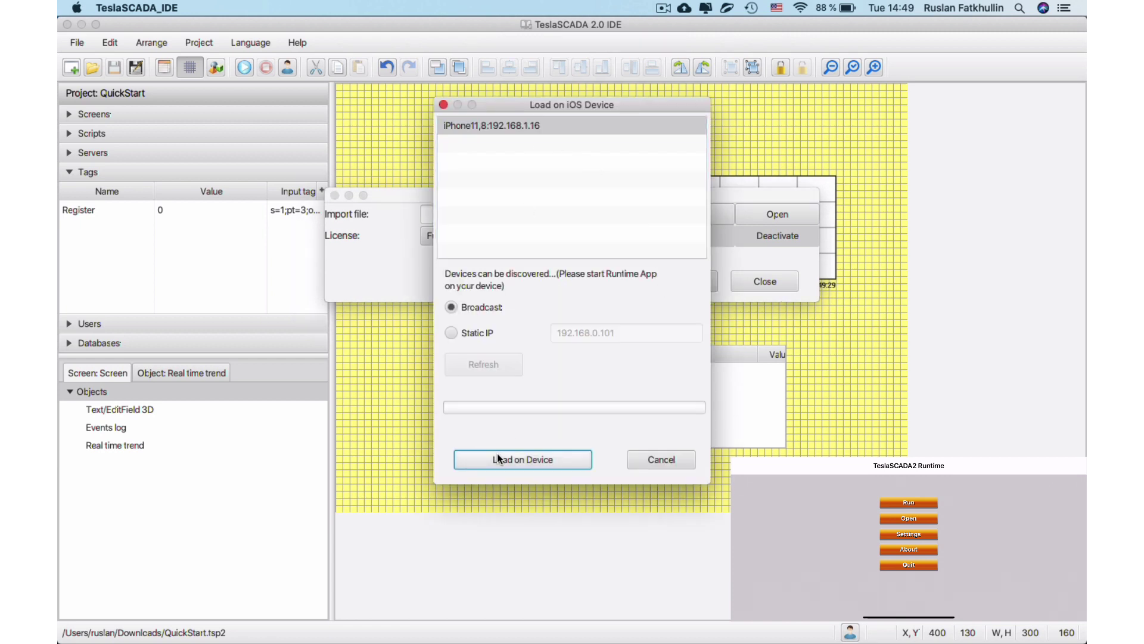
pyautogui.click(640, 462)
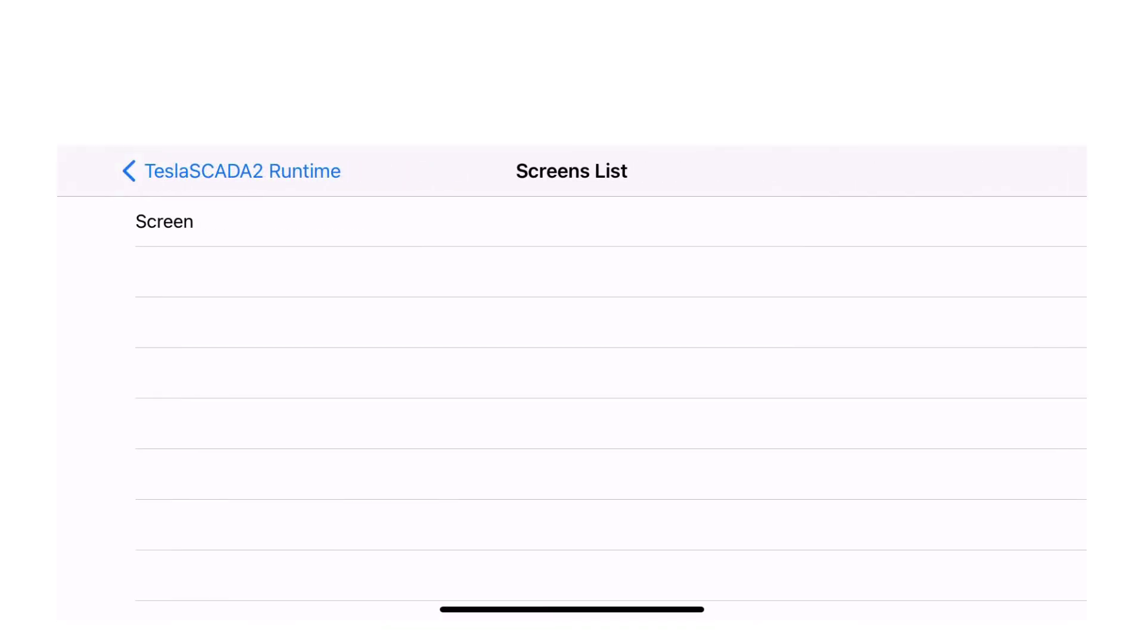
# Open Screen from the iPhone's Screens List to show value 12, the trend and events
pyautogui.click(165, 221)
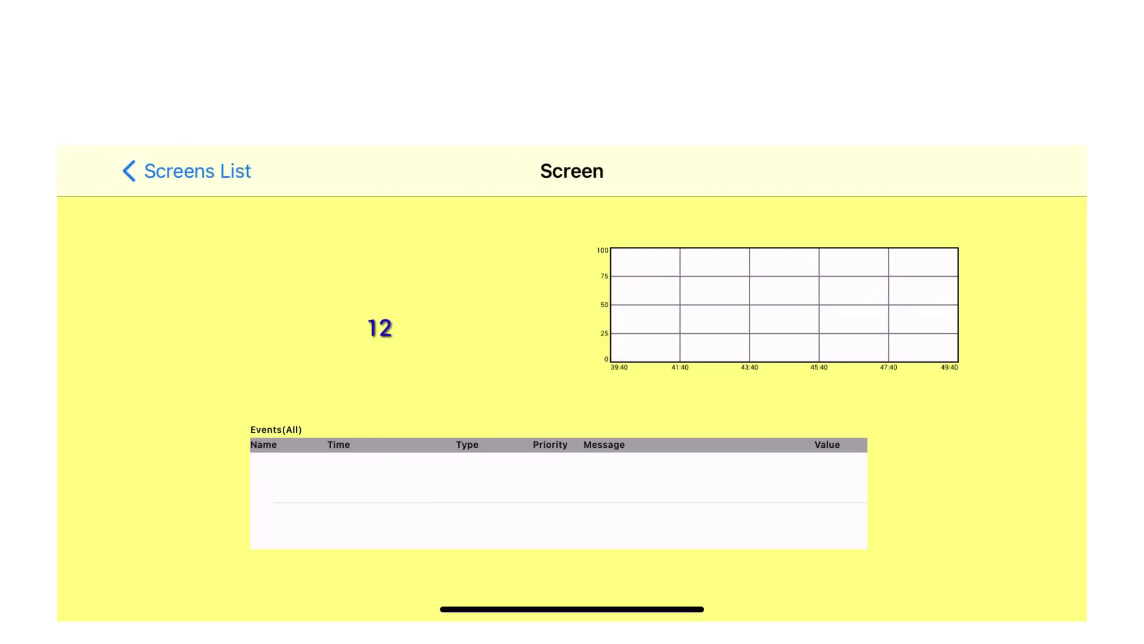